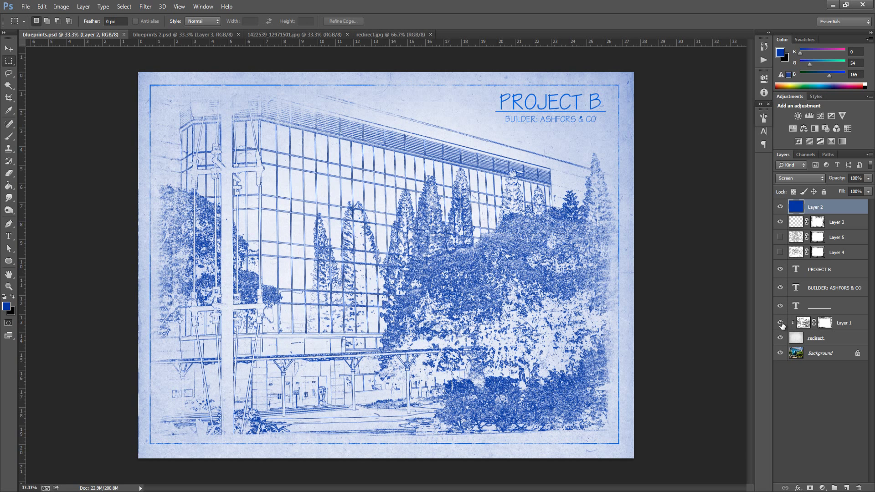
Step: Hide the building blueprint, preview the arcade, show the cathedral drawing, then open 1422539_12971501.jpg
click(780, 324)
click(780, 252)
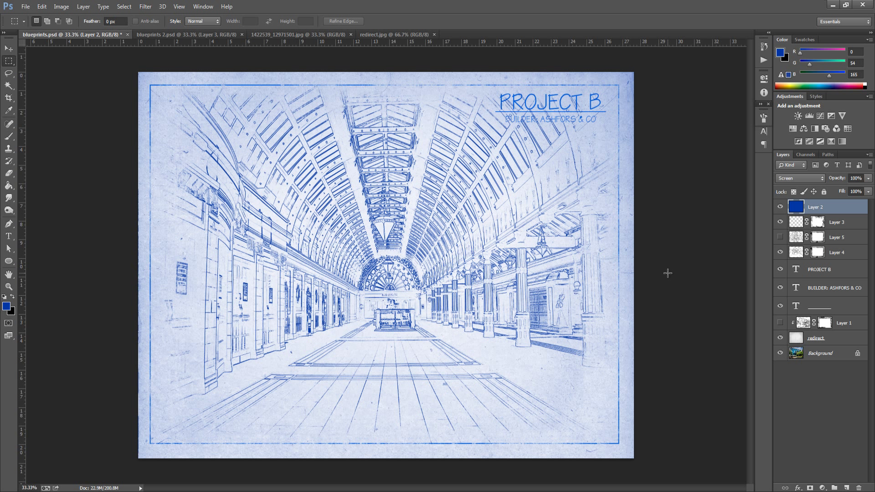
click(781, 252)
click(780, 237)
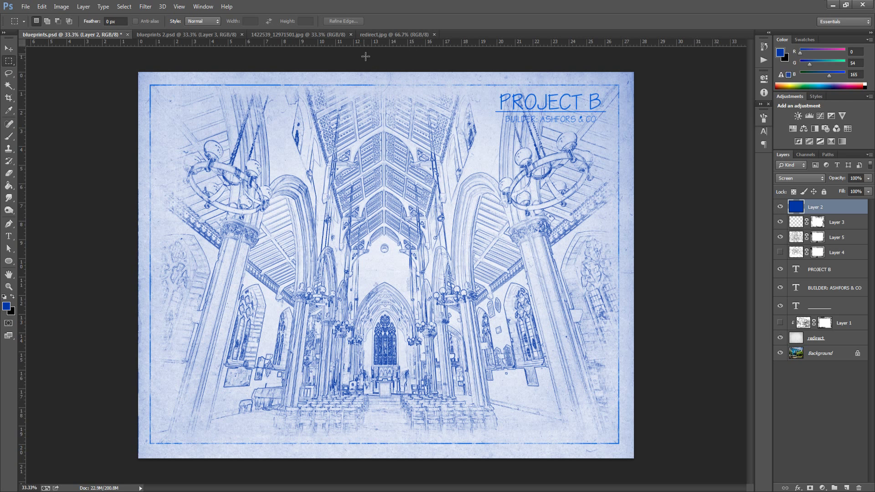
click(312, 32)
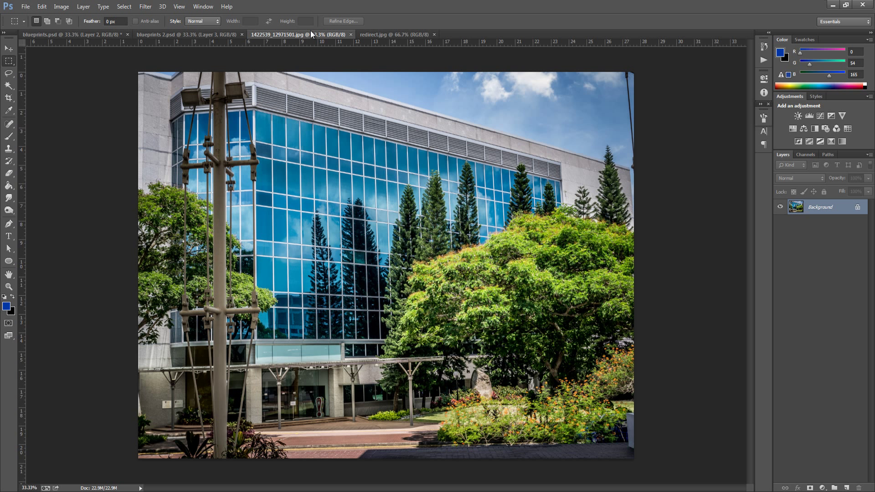
Step: Duplicate the photo as Layer 1, apply Find Edges, desaturate it and bring up Levels
key(ctrl+j)
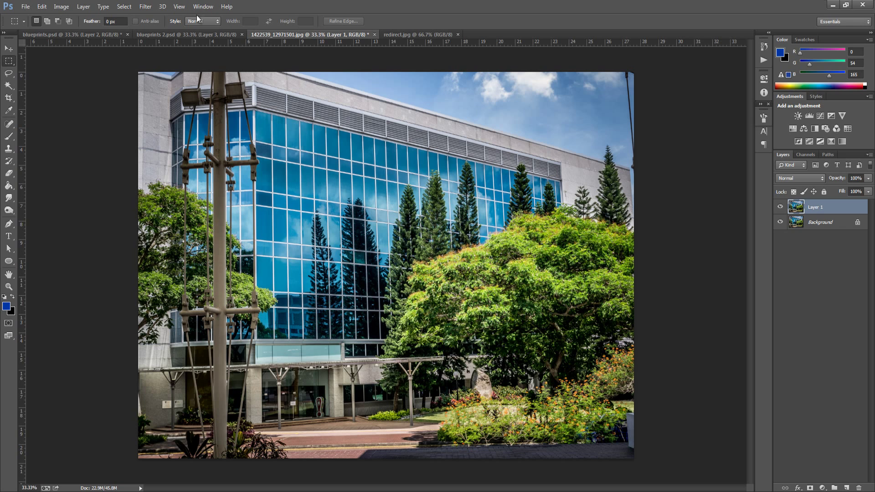
click(151, 7)
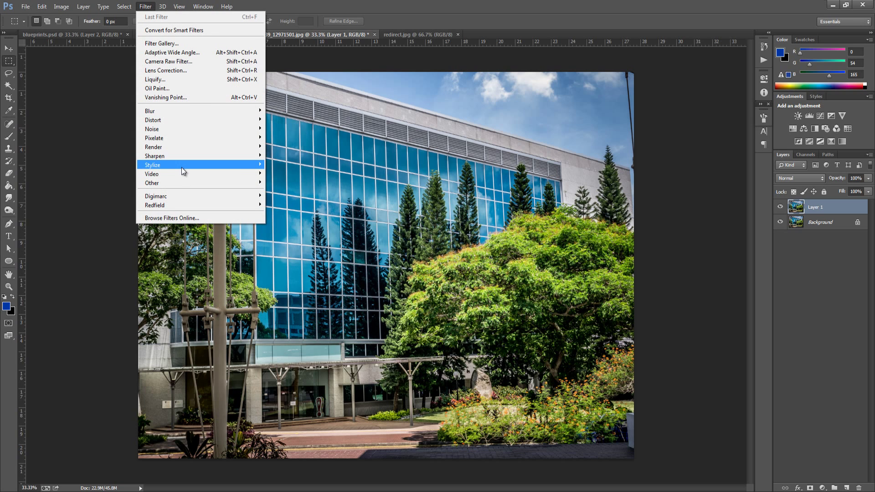
mouse_move(182, 167)
click(292, 192)
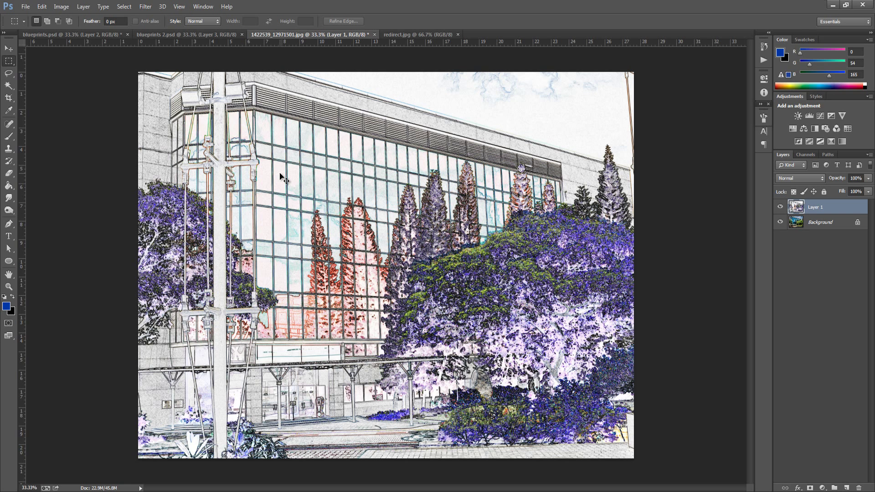
key(ctrl+shift+u)
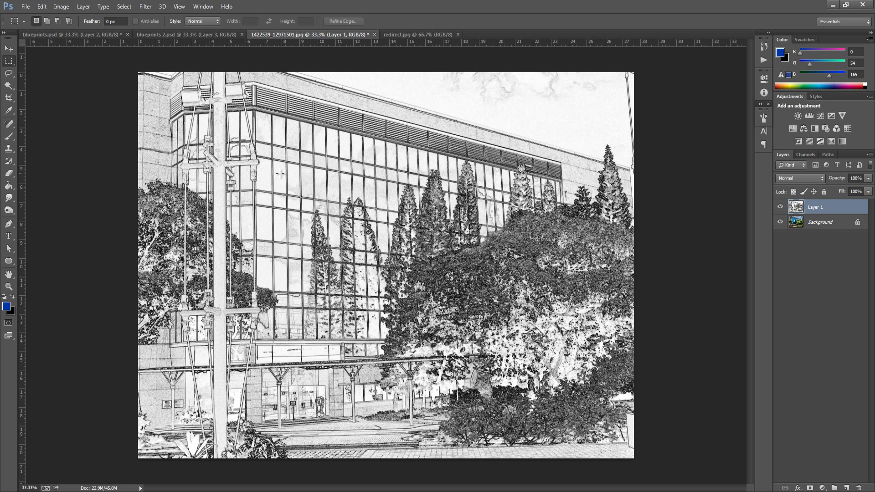
key(ctrl+l)
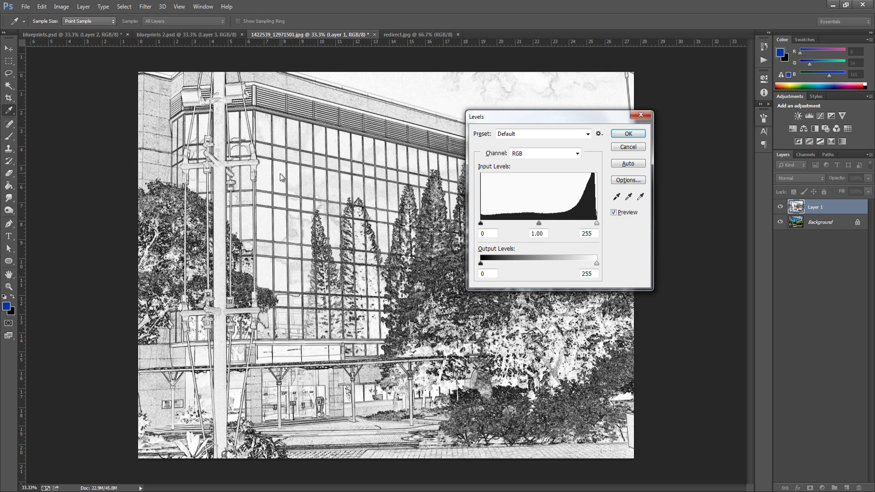
Step: Apply Levels to the sketch with input values 16, 1.00 and 237
drag(597, 223, 588, 224)
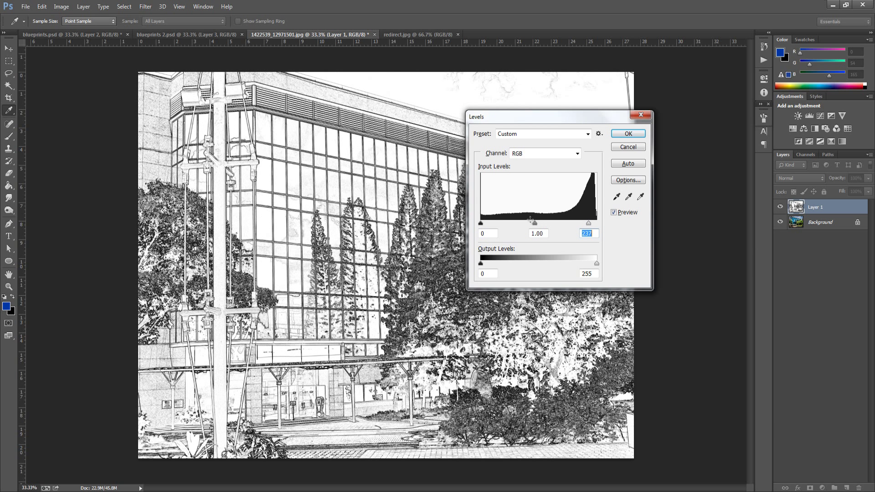
drag(481, 223, 484, 224)
click(488, 221)
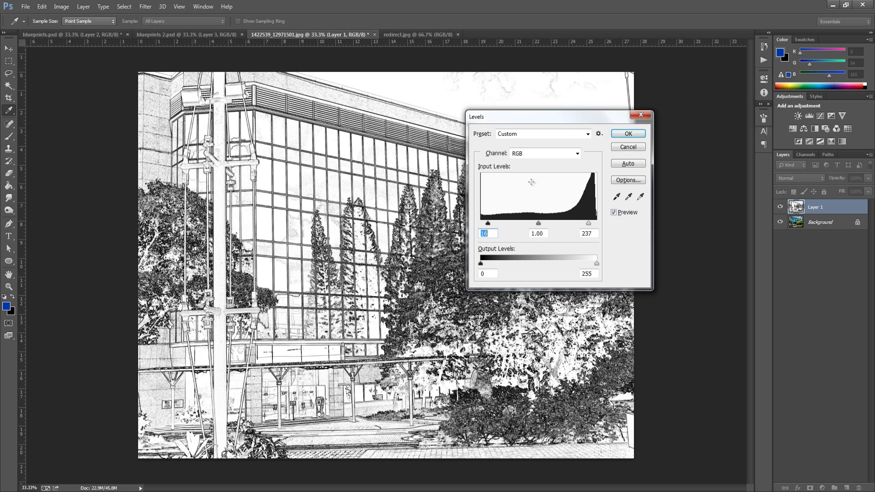
click(629, 134)
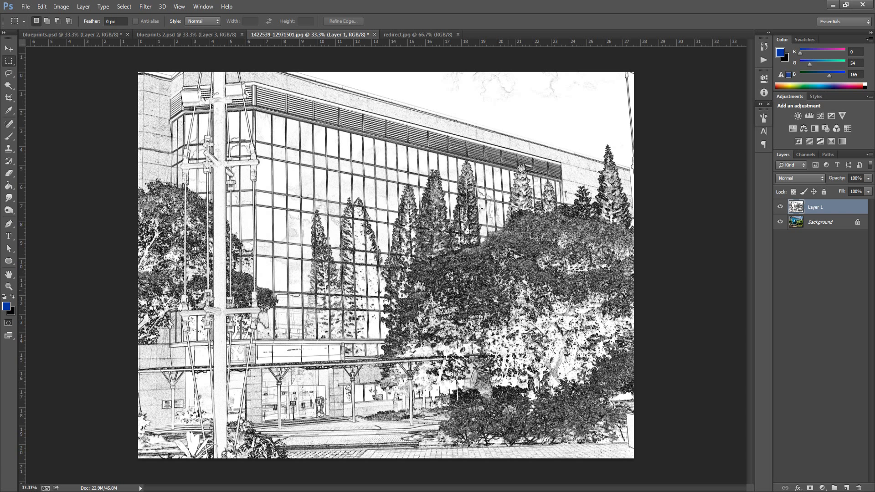
Step: Copy the whole redirect.jpg parchment and paste it into the sketch document as Layer 2
click(417, 33)
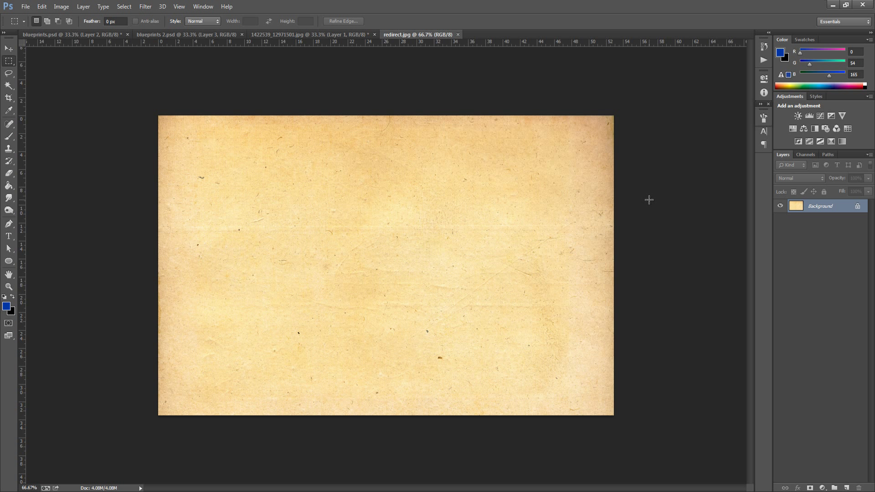
key(ctrl+a)
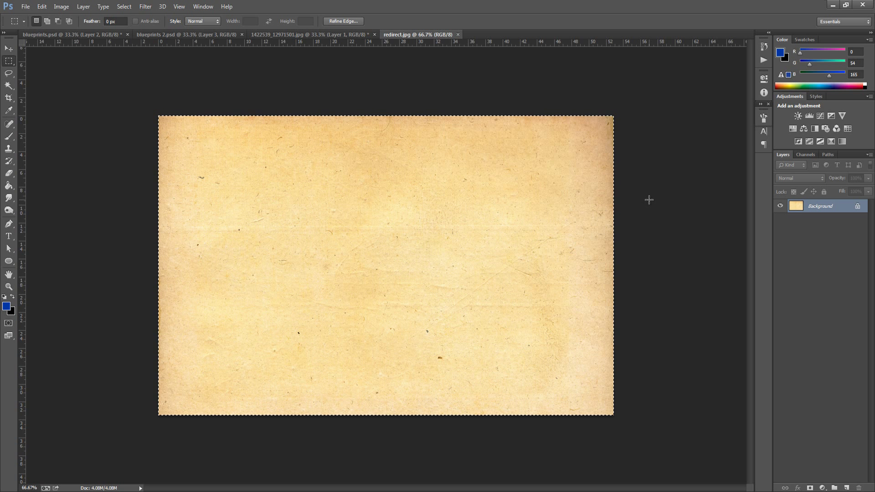
click(332, 35)
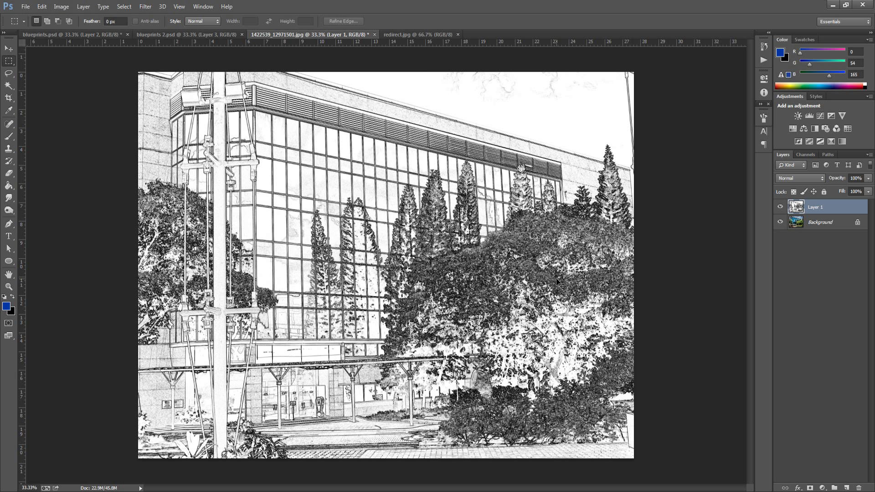
key(ctrl+v)
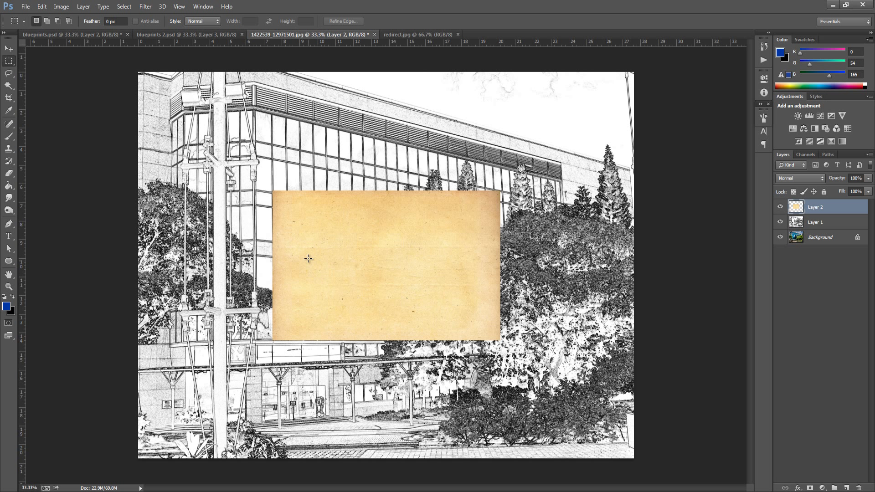
Step: Move and scale Layer 2's paper to fill the canvas, then desaturate it to grey
key(v)
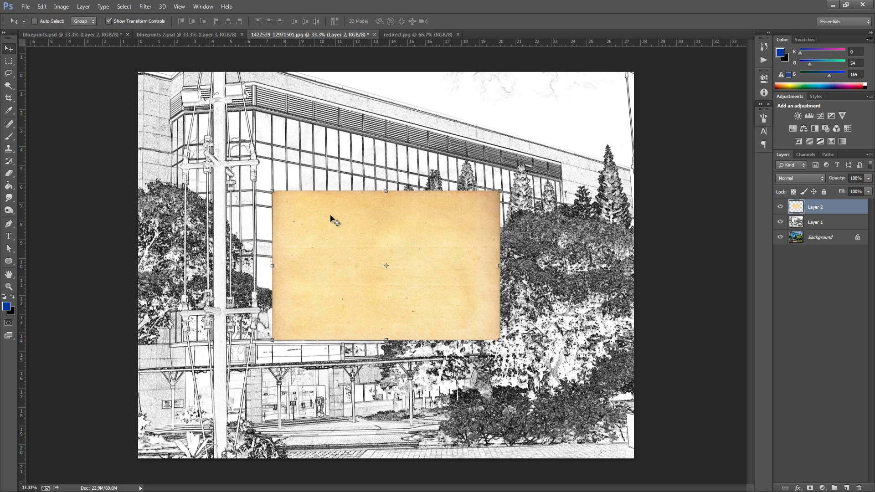
drag(363, 248, 237, 132)
drag(365, 222, 634, 457)
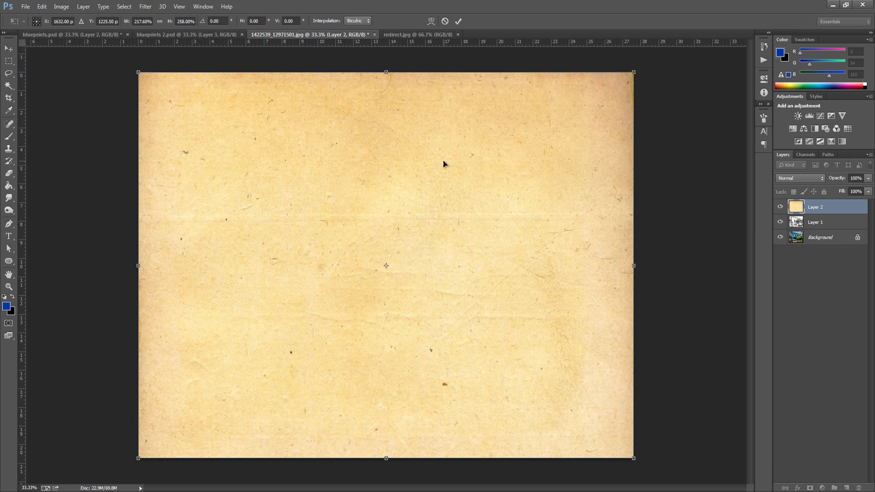
click(462, 21)
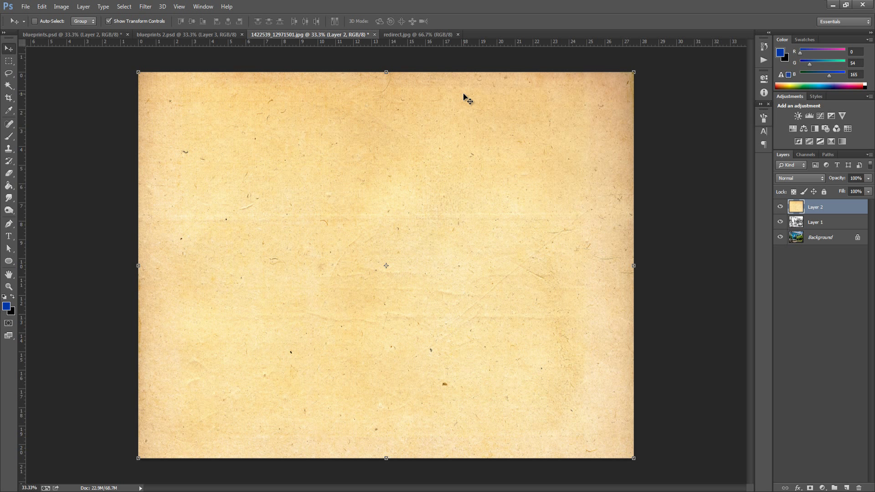
key(ctrl+shift+u)
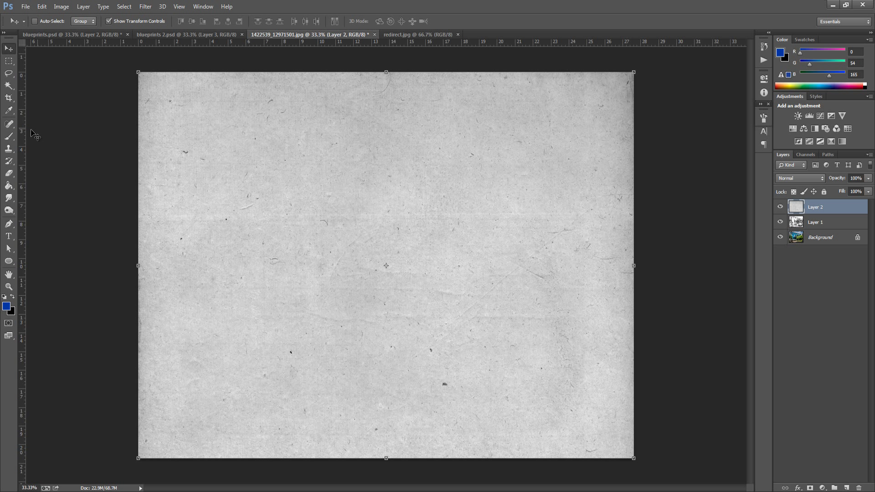
Step: Pick a soft round Brush with white as the painting colour
click(11, 138)
click(4, 297)
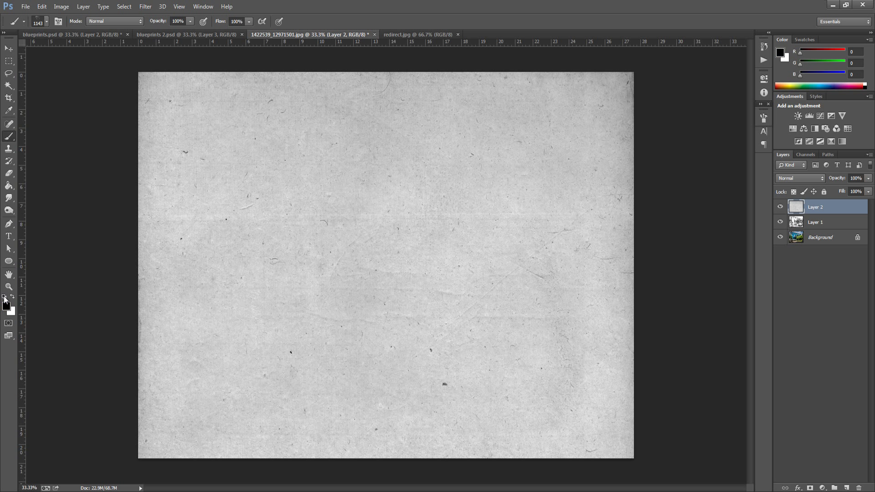
key(x)
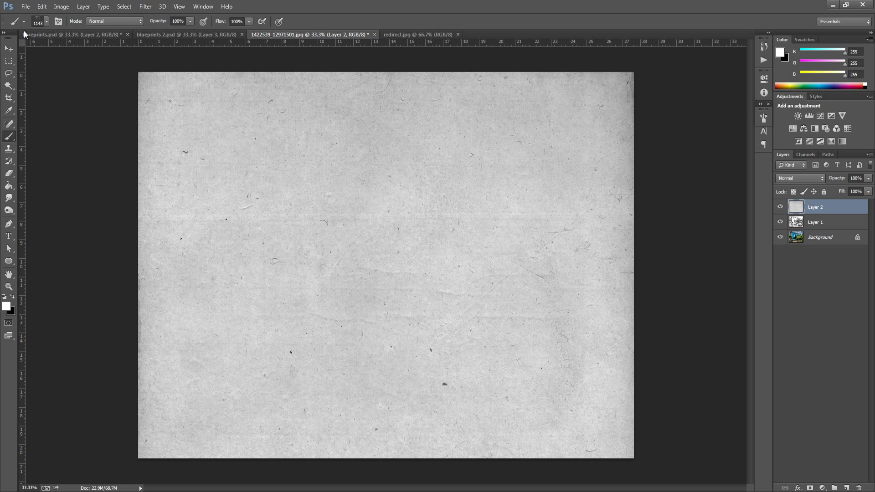
click(47, 21)
click(19, 95)
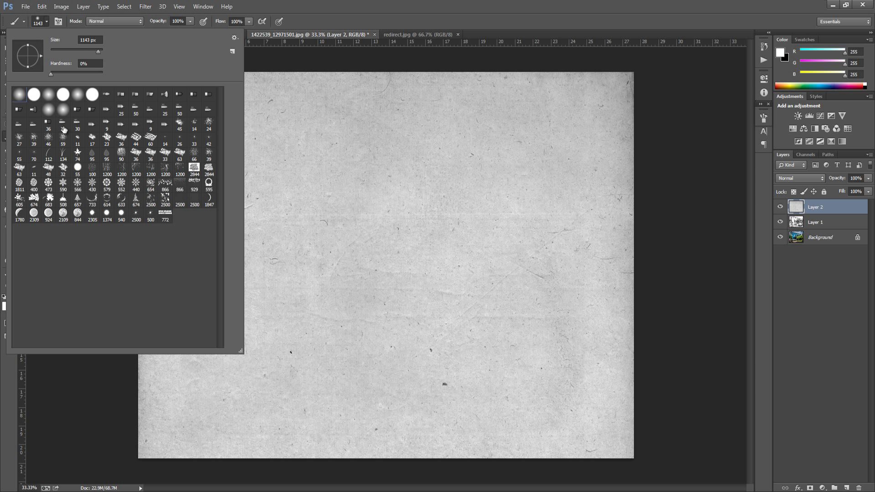
click(46, 22)
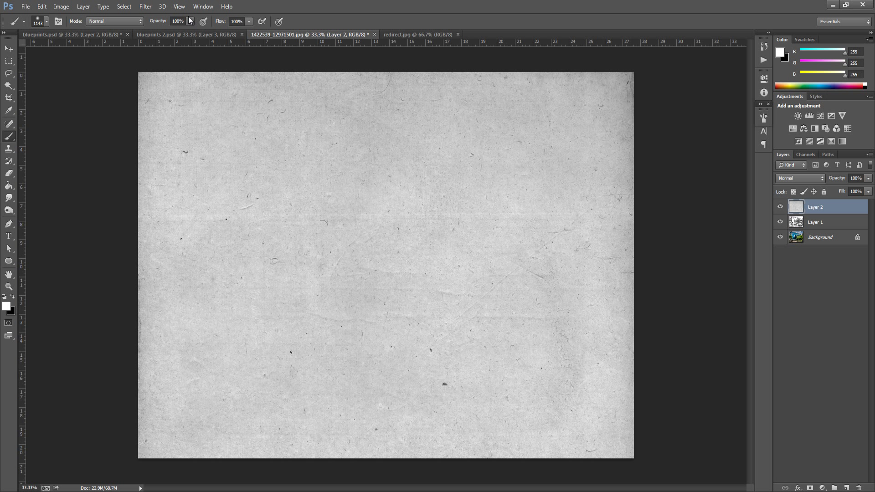
Step: Paint white in Soft Light at 43% opacity over the paper, then move Layer 1 above Layer 2
click(127, 21)
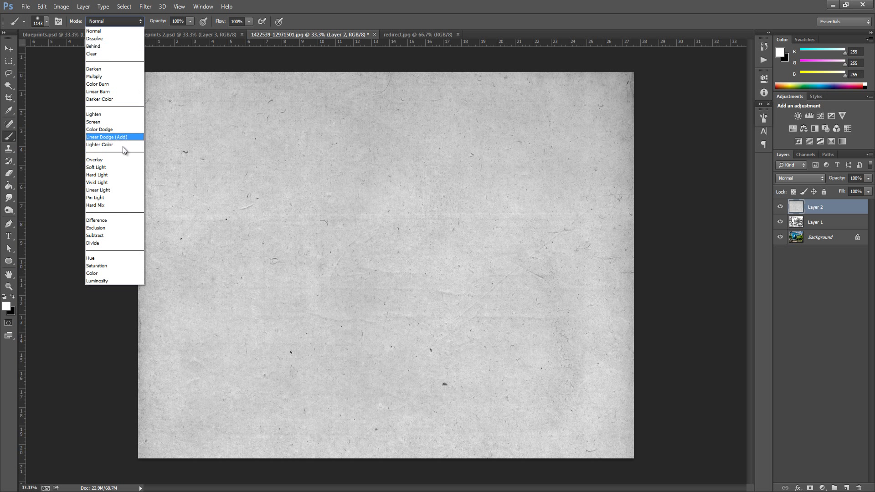
click(112, 168)
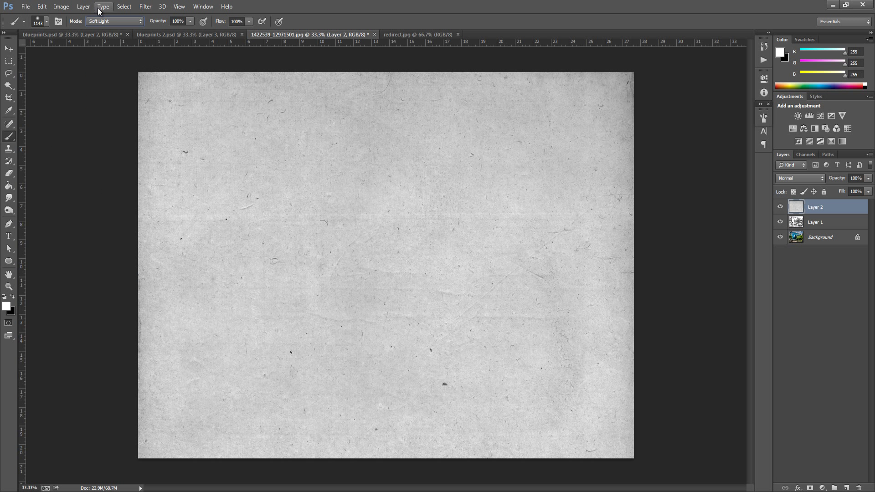
click(181, 21)
text(43)
key(Return)
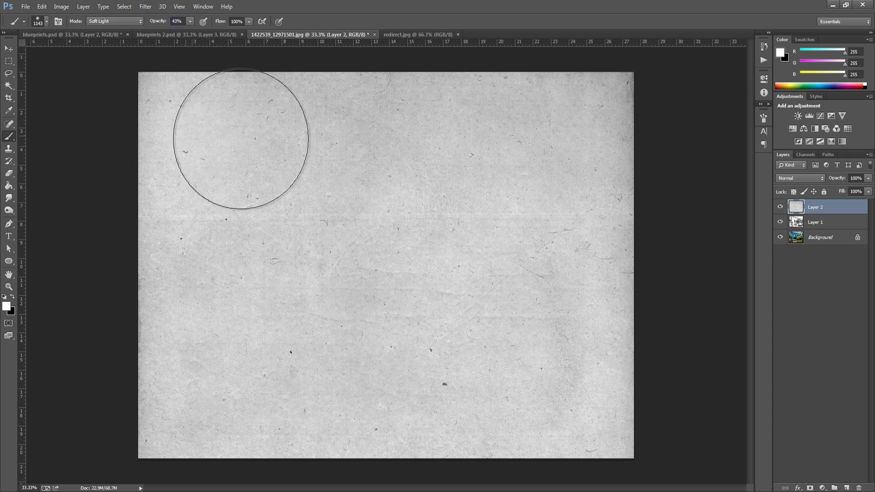
mouse_move(240, 139)
mouse_down()
mouse_move(556, 153)
mouse_move(491, 211)
mouse_move(242, 254)
mouse_move(610, 362)
mouse_up()
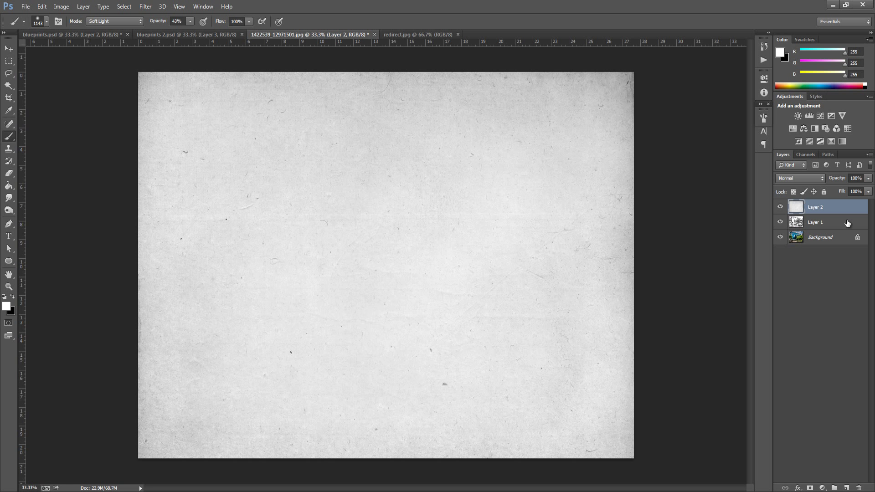
mouse_move(848, 222)
mouse_down()
mouse_move(843, 206)
mouse_move(820, 204)
mouse_move(843, 204)
mouse_up()
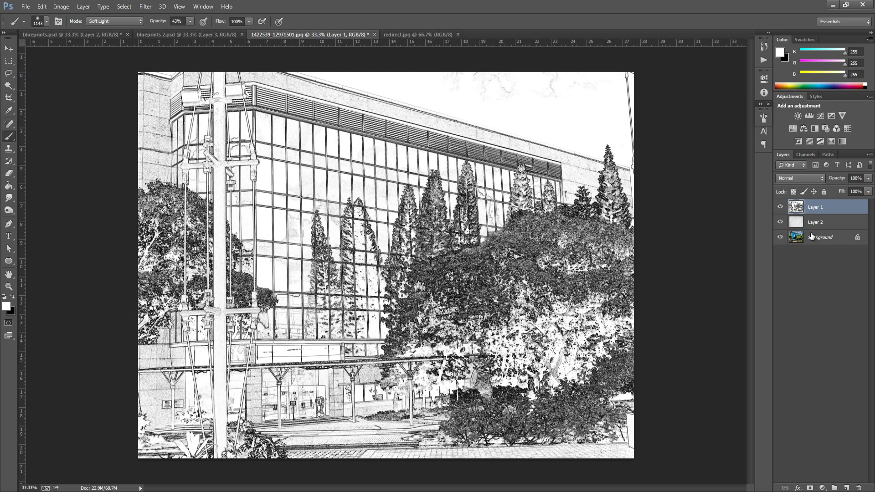
Step: Set Layer 1 to Linear Burn and clip it to the paper layer
click(809, 177)
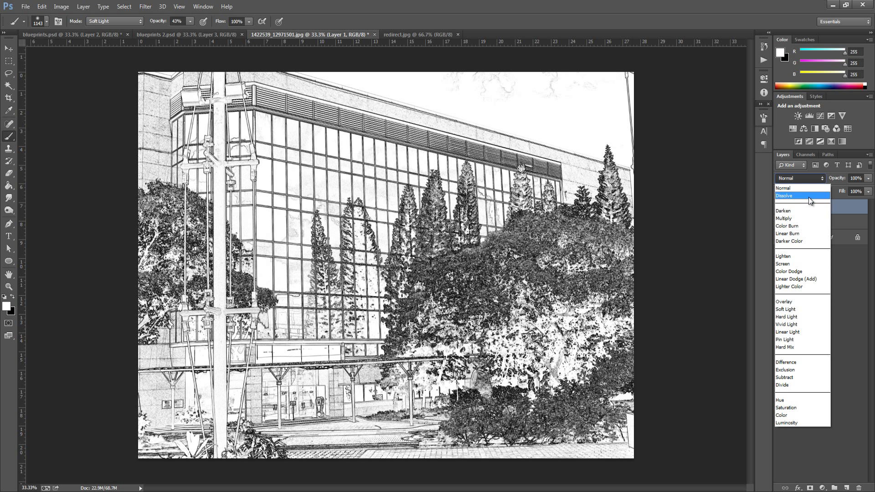
click(806, 234)
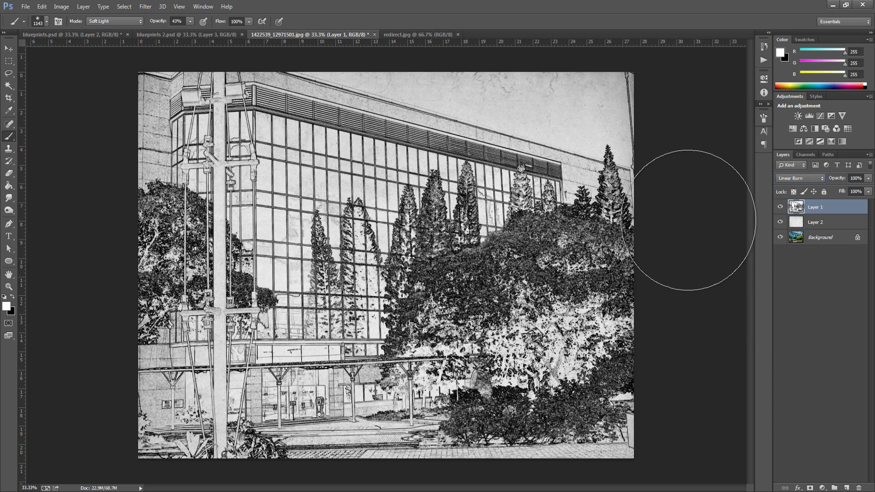
alt+click(800, 210)
Step: Add Layer 3, clip it to the sketch below and set it to Screen
click(847, 486)
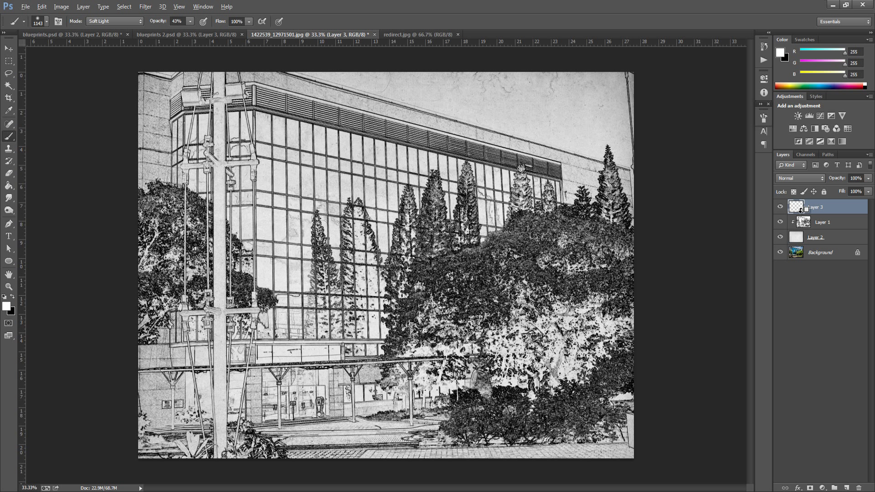
drag(802, 213, 801, 210)
click(812, 177)
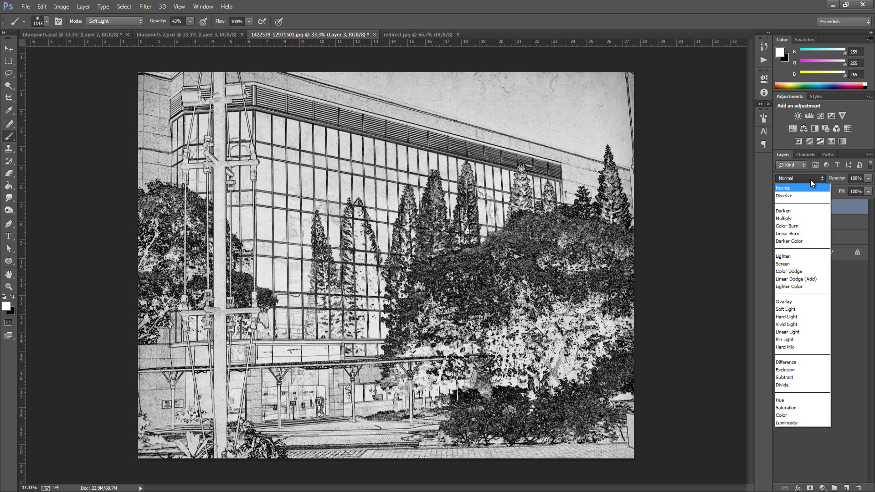
click(796, 263)
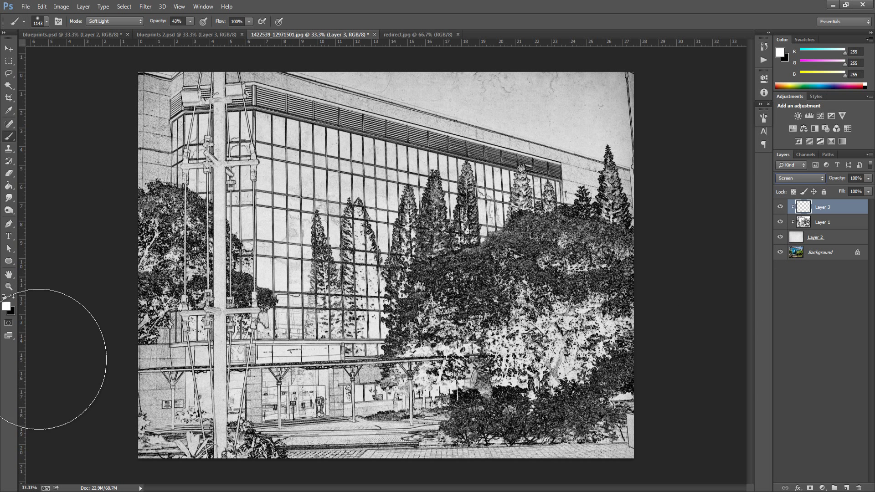
Step: Enter hex 0036a5 (R 0, G 54, B 165) as the foreground colour
click(6, 306)
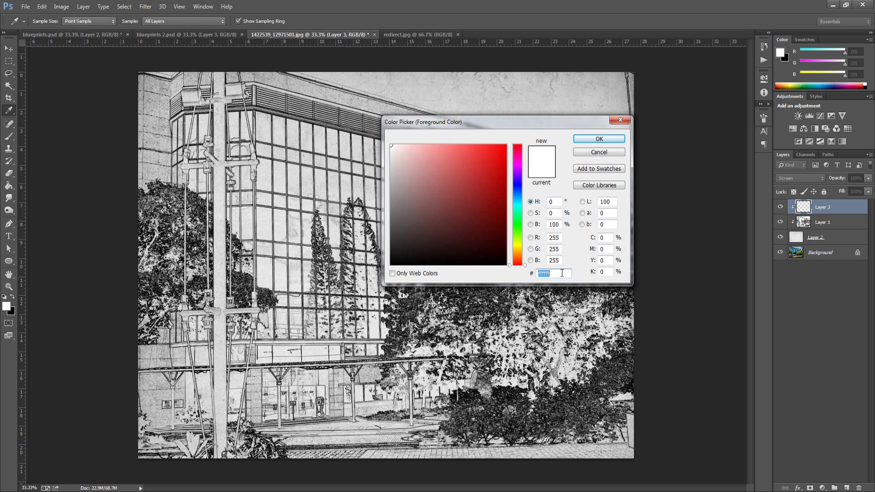
text(0)
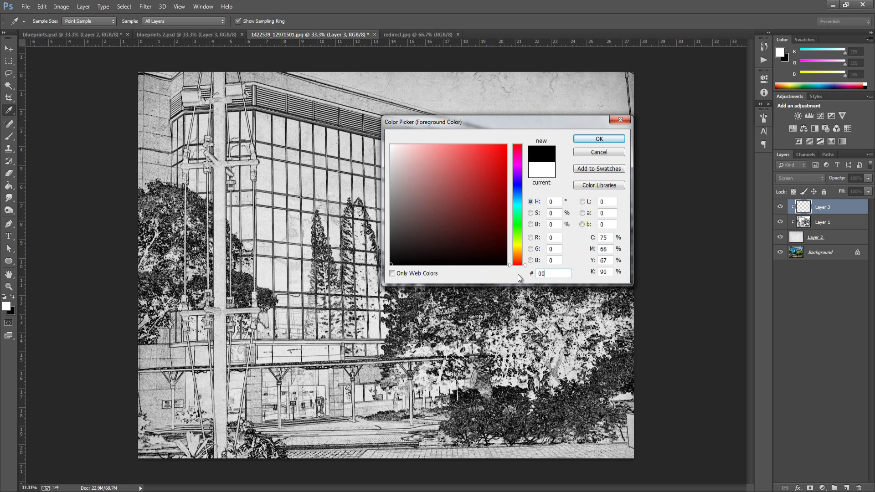
text(036)
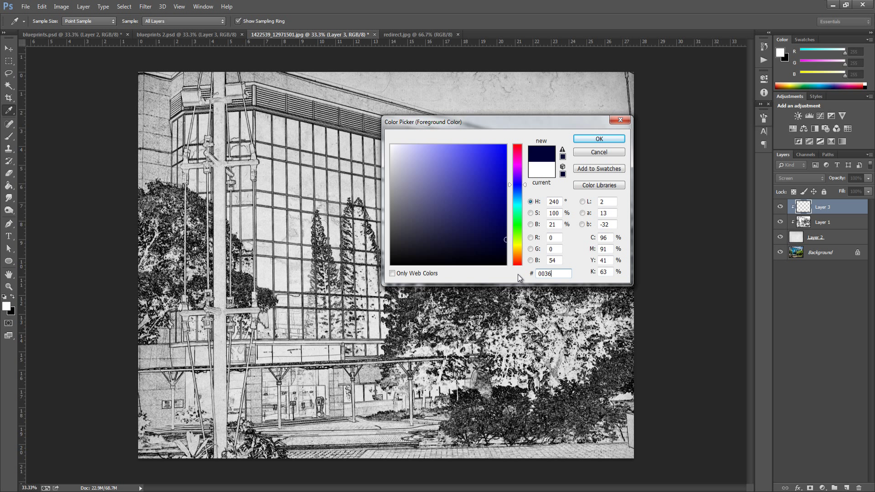
text(a5)
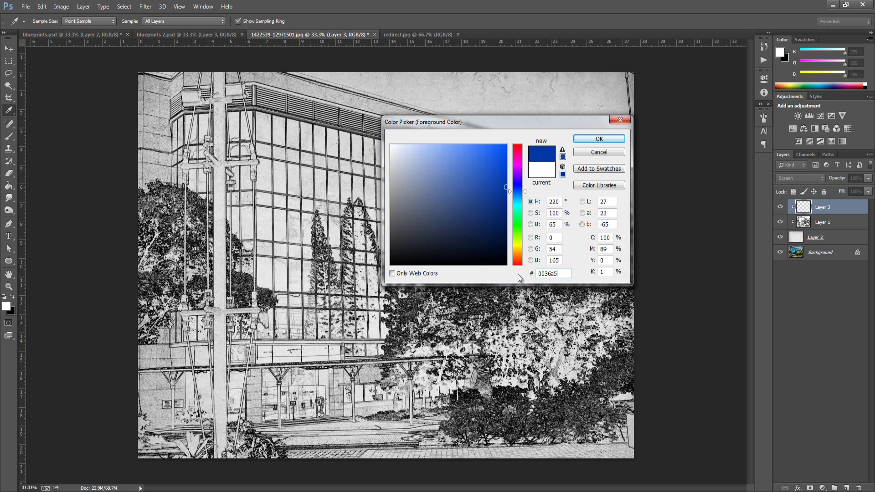
click(593, 140)
Step: Fill Layer 3 with the 0036a5 blue via Edit > Fill, then add empty Layer 4 beneath it
key(b)
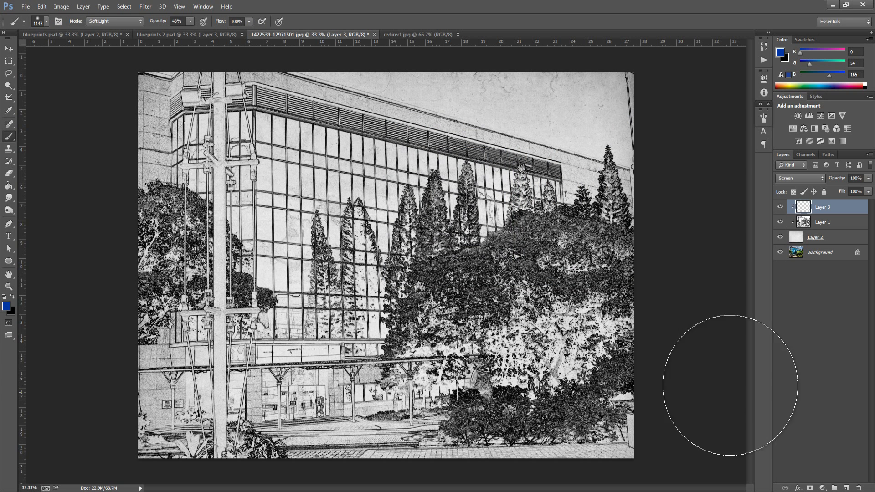
click(41, 6)
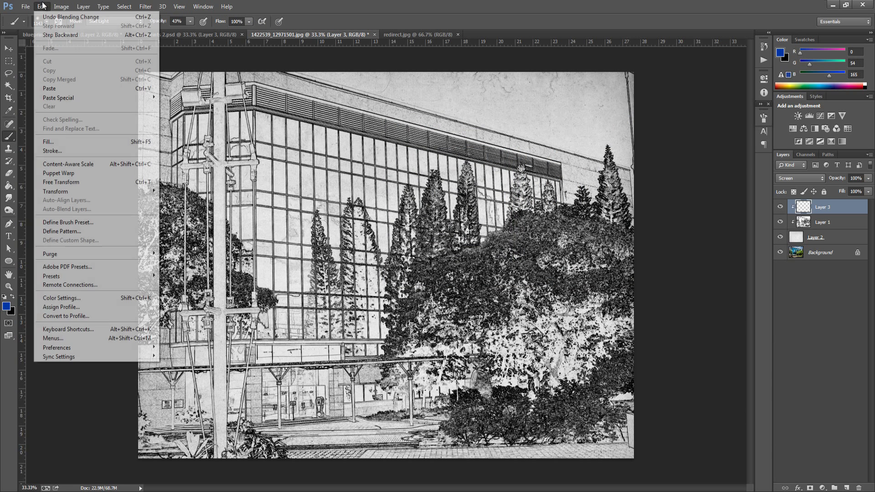
click(64, 141)
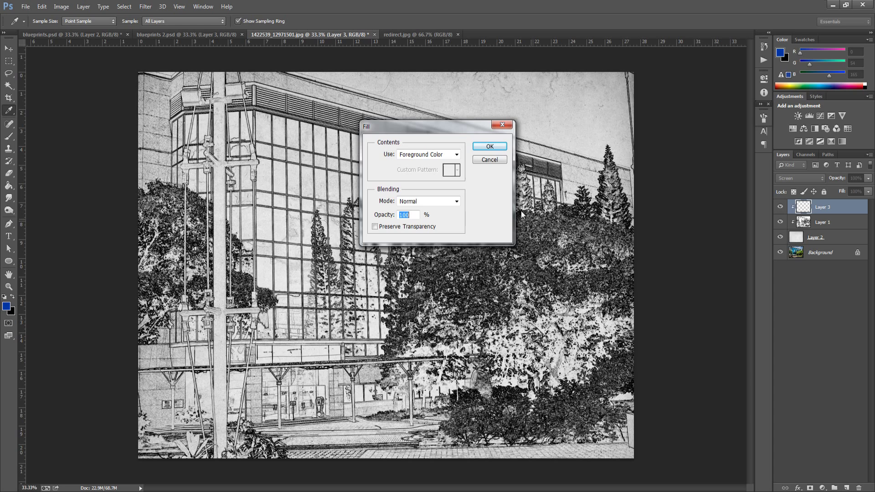
click(490, 146)
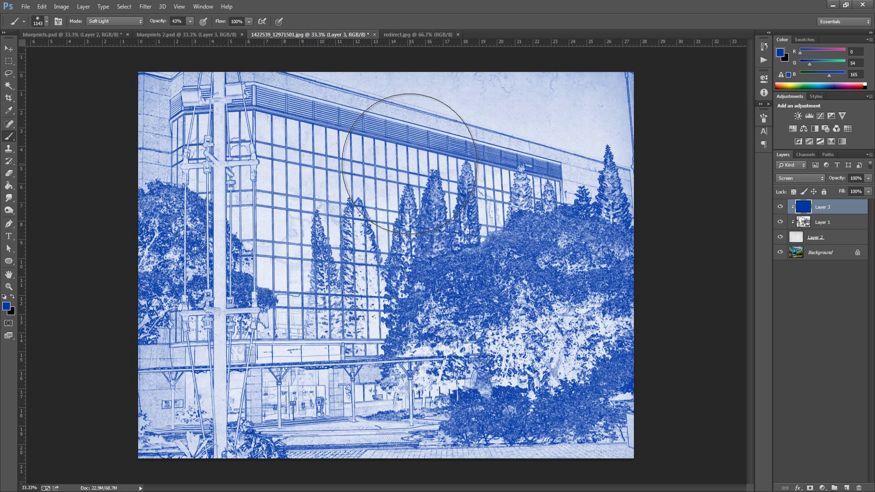
ctrl+click(846, 487)
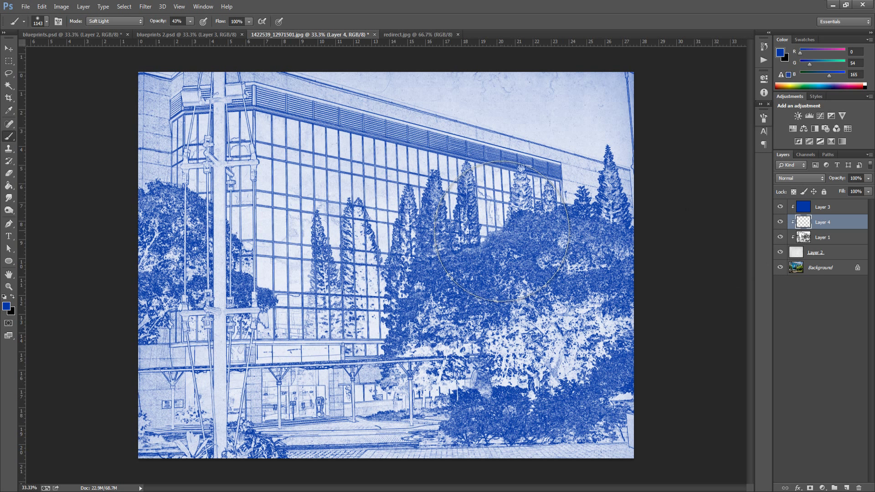
Step: Stroke an inset rectangular selection with a 3 px blue centered line on Layer 4, then deselect
click(9, 61)
drag(150, 82, 617, 442)
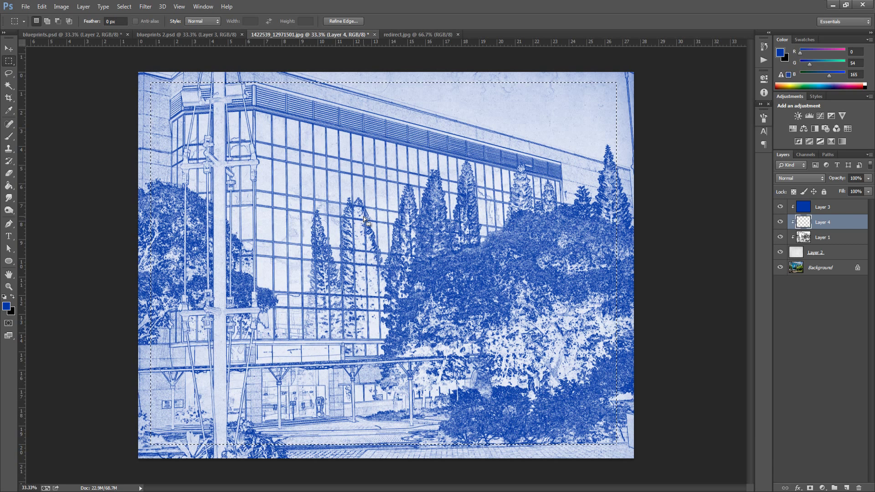
right_click(283, 179)
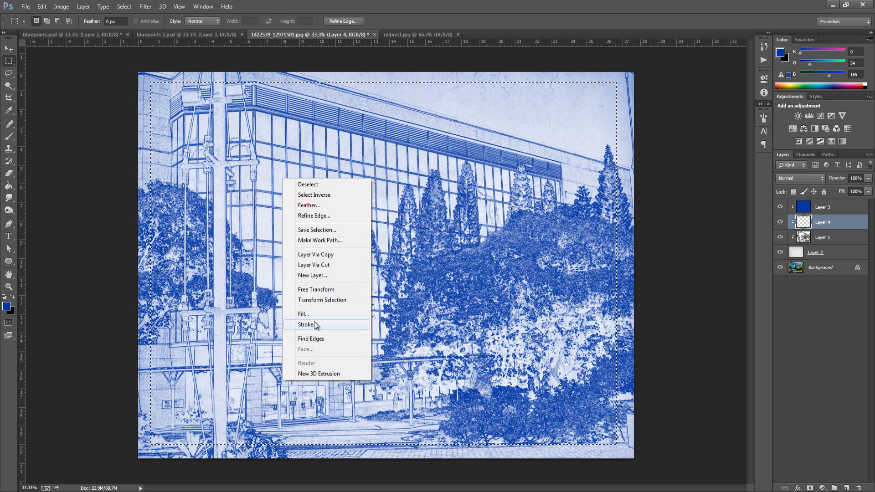
click(306, 325)
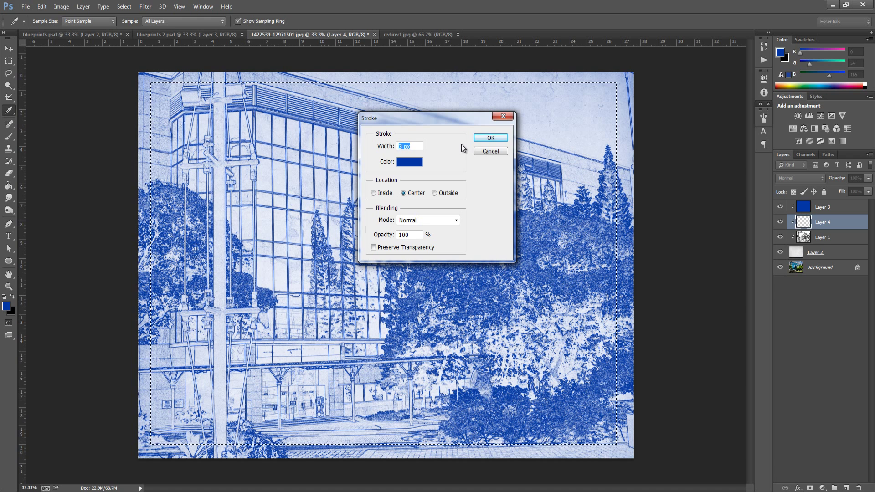
click(490, 138)
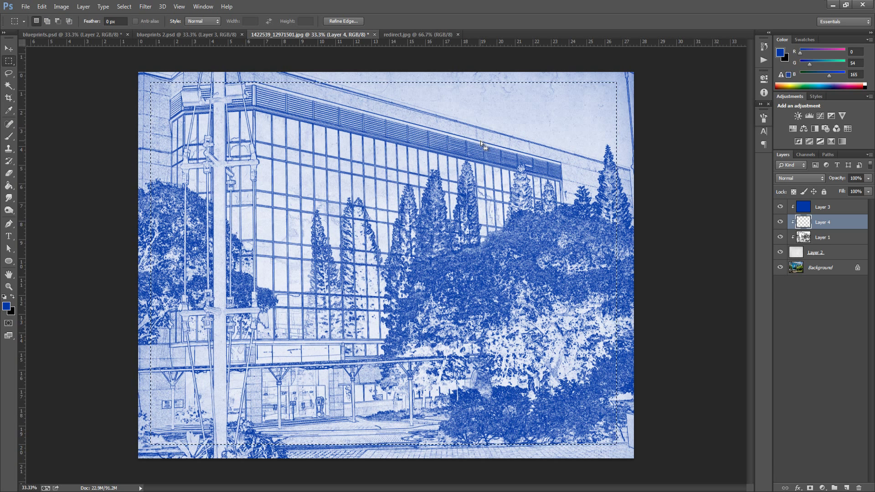
key(ctrl+d)
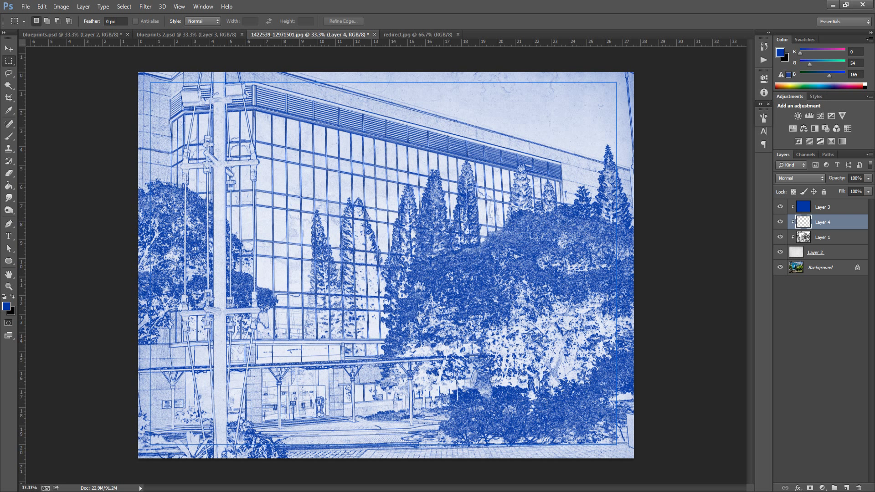
Step: Add a white mask to Layer 4 and load the 1200 px Scratches brush in Normal mode
click(810, 488)
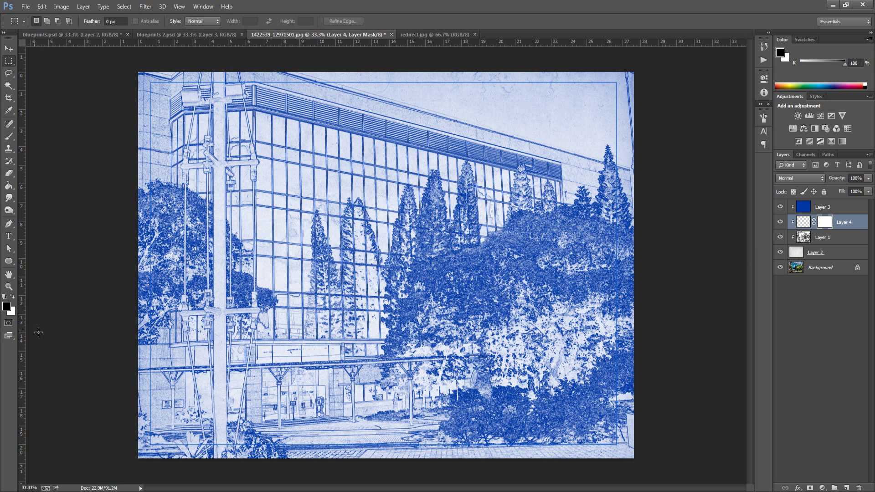
click(9, 136)
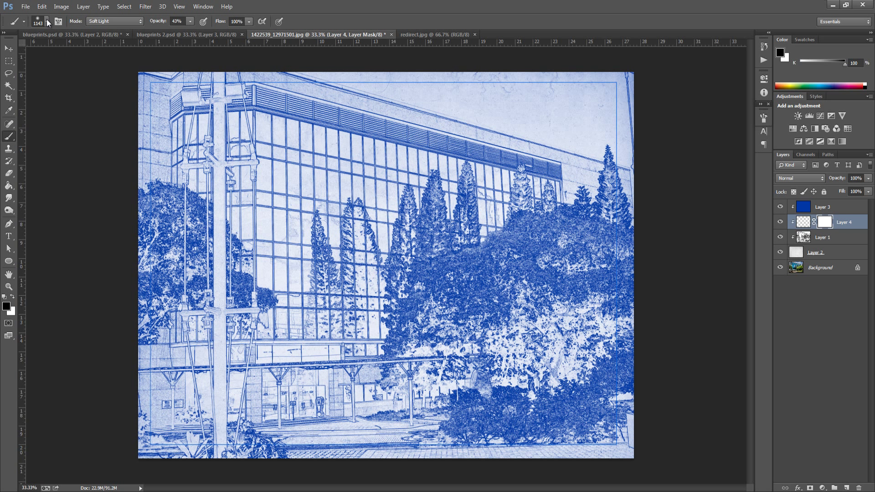
click(47, 21)
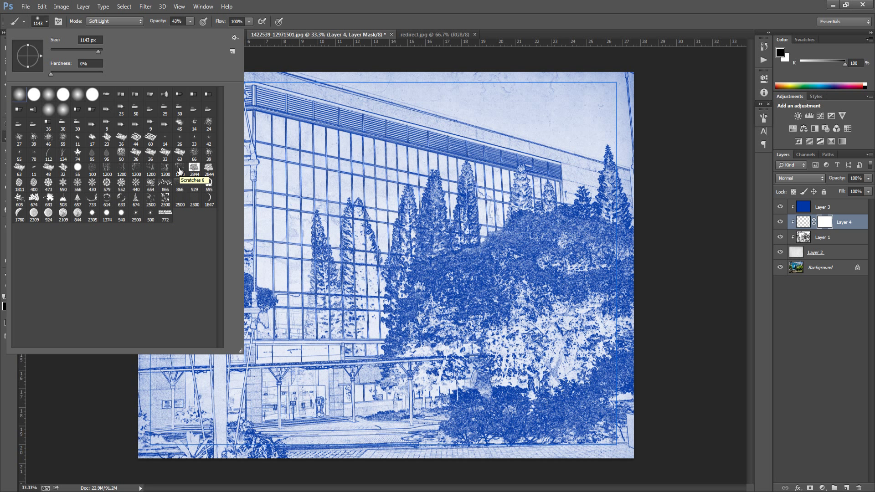
click(180, 170)
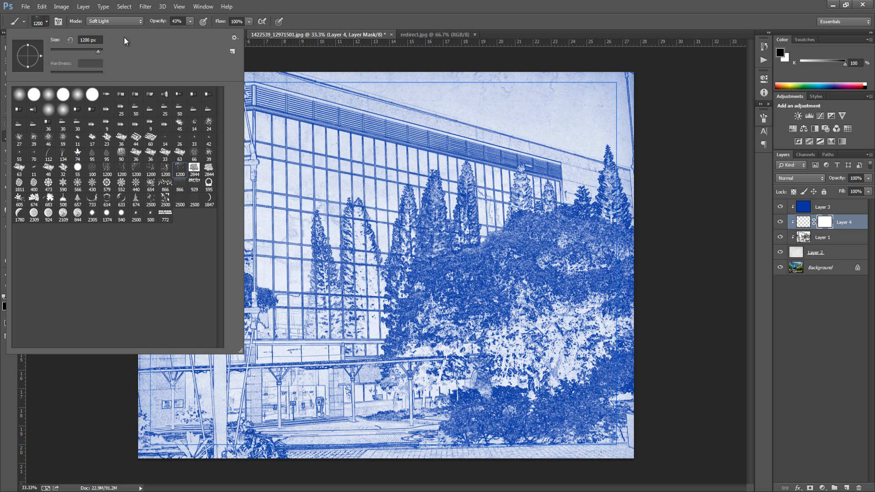
click(167, 169)
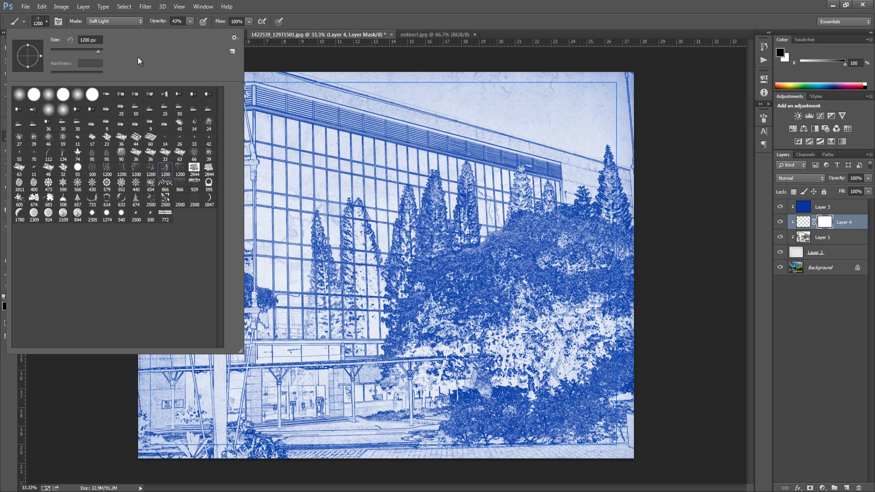
click(126, 23)
click(117, 30)
click(188, 22)
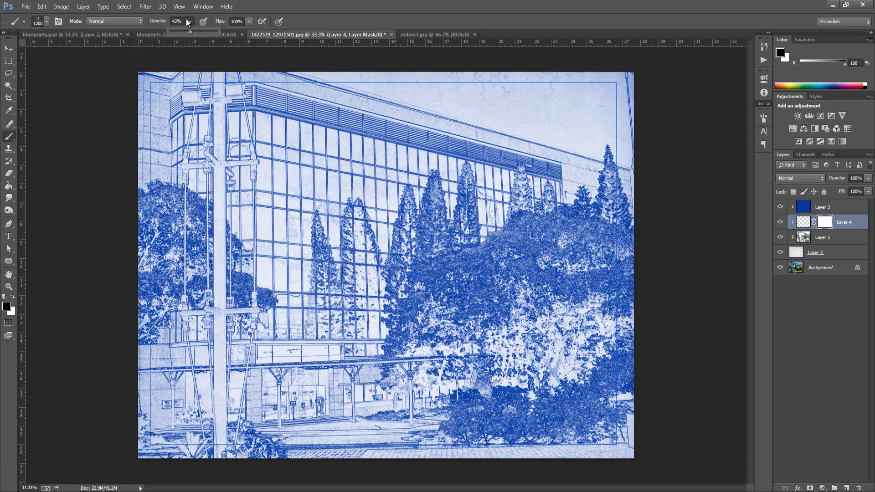
Step: At 100% opacity, paint black scratch marks across Layer 4's mask, then select Layer 1
drag(190, 32, 259, 33)
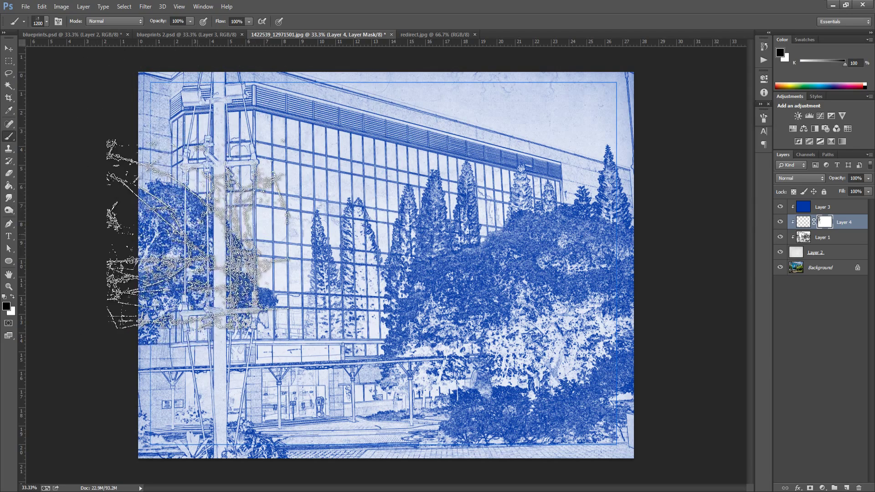
mouse_move(196, 234)
mouse_down()
mouse_move(208, 200)
mouse_move(181, 314)
mouse_move(222, 180)
mouse_move(203, 374)
mouse_move(248, 371)
mouse_move(224, 365)
mouse_move(302, 380)
mouse_move(360, 376)
mouse_move(287, 395)
mouse_move(274, 331)
mouse_move(255, 360)
mouse_move(360, 384)
mouse_move(429, 357)
mouse_move(574, 378)
mouse_move(629, 362)
mouse_move(627, 341)
mouse_move(611, 325)
mouse_move(637, 269)
mouse_move(590, 162)
mouse_up()
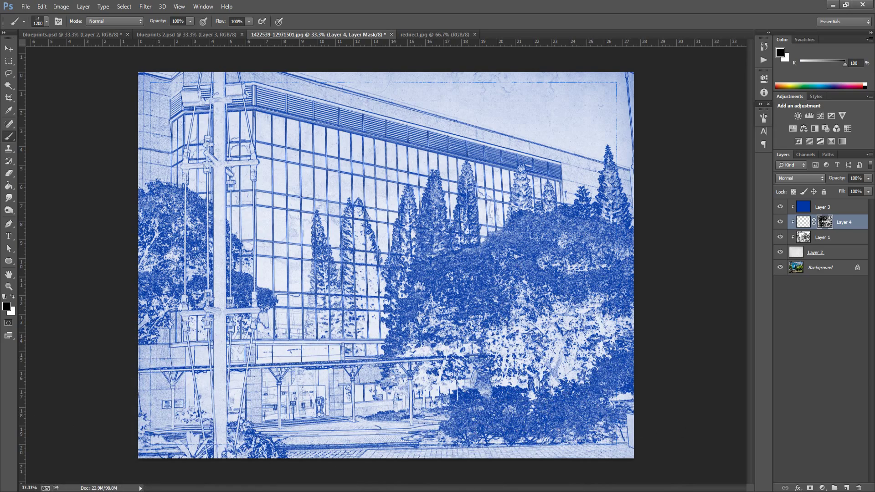
click(856, 243)
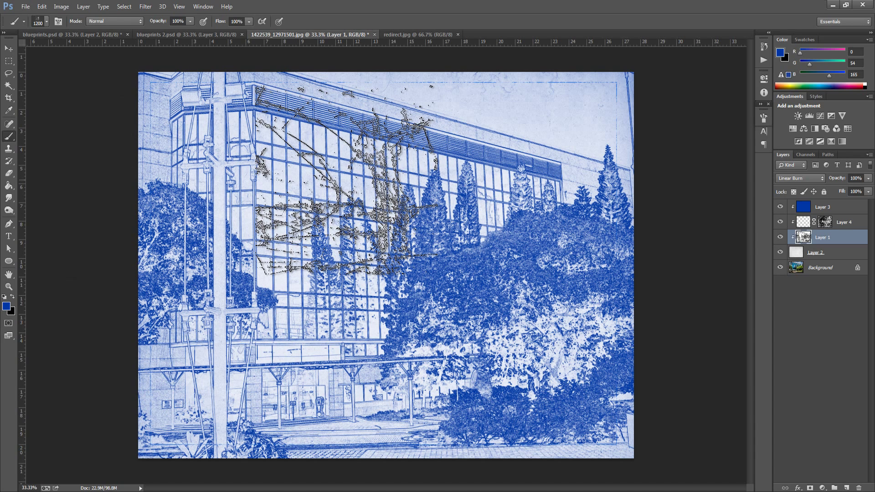
Step: Free-transform Layer 1's drawing down to about 92% width and height inside the frame
key(ctrl+t)
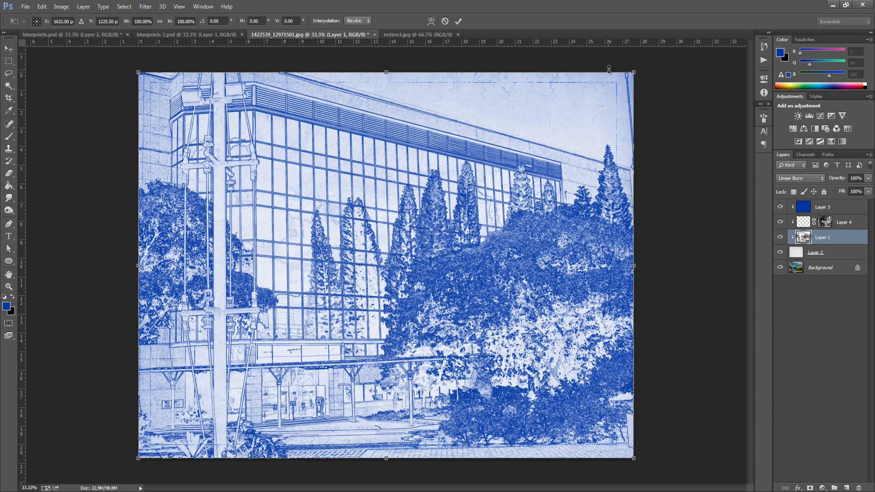
drag(634, 72, 613, 85)
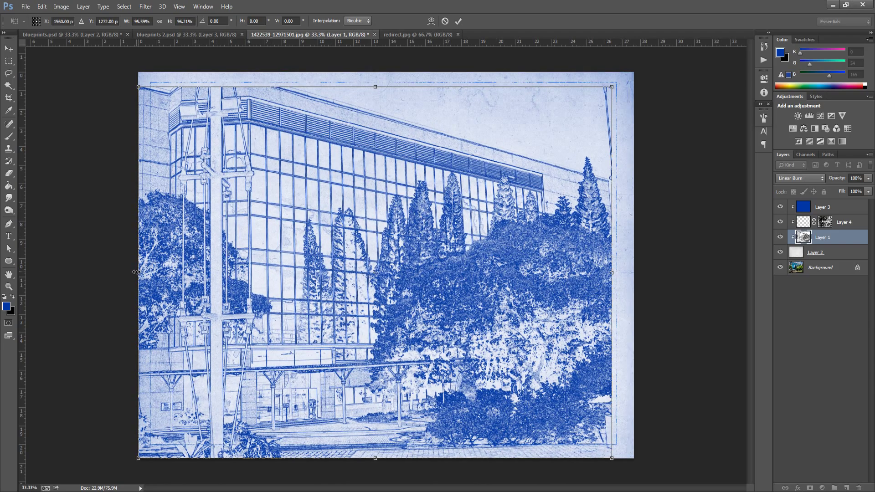
drag(136, 272, 155, 268)
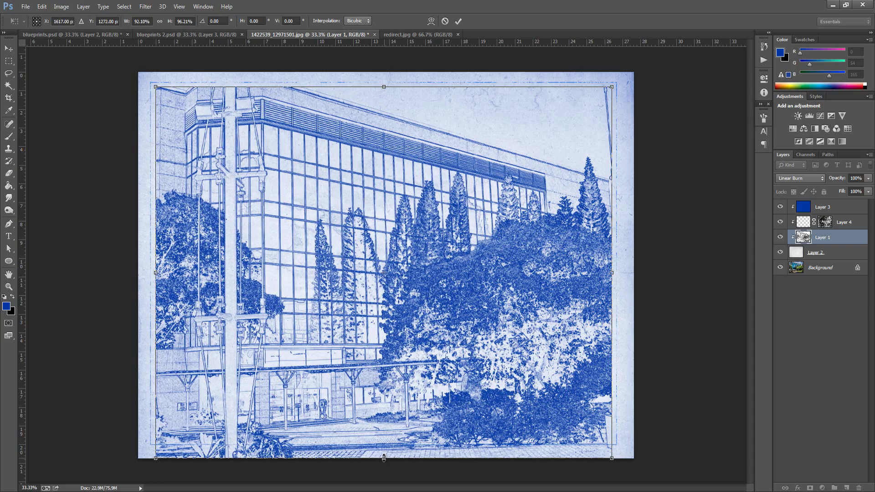
drag(383, 458, 382, 441)
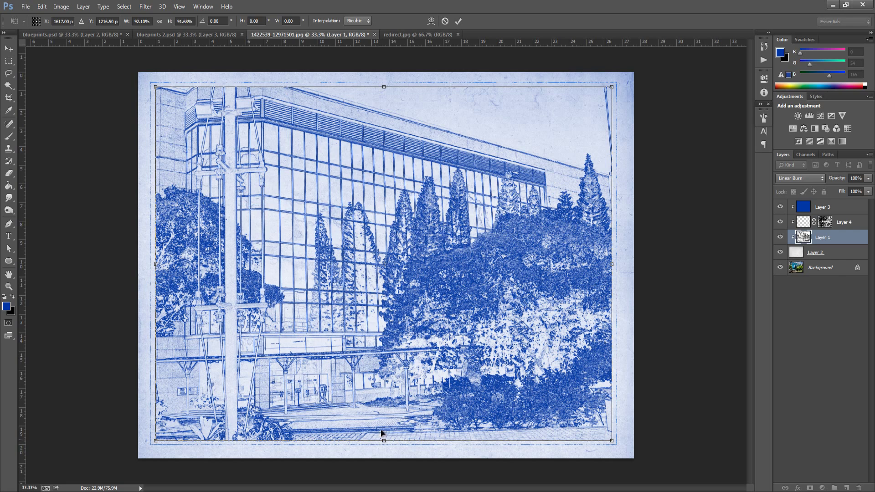
click(457, 26)
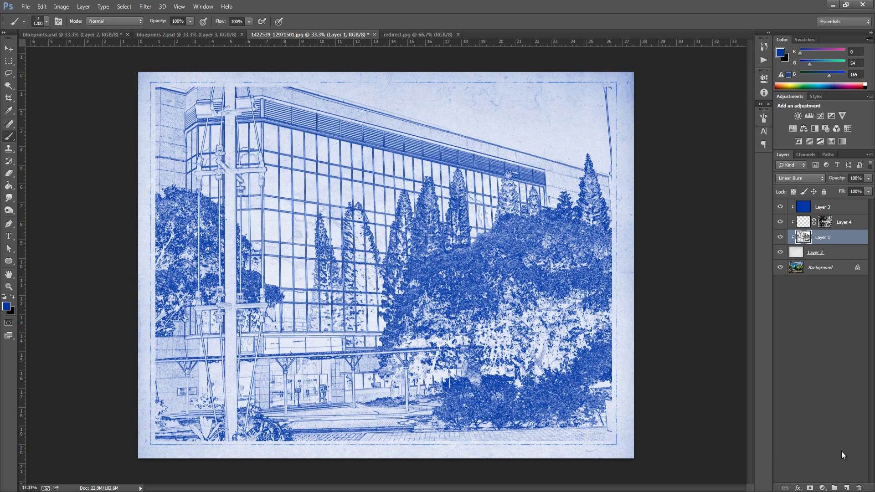
Step: Add a white mask to Layer 1 and rotate the scratches brush tip to 92°
click(810, 487)
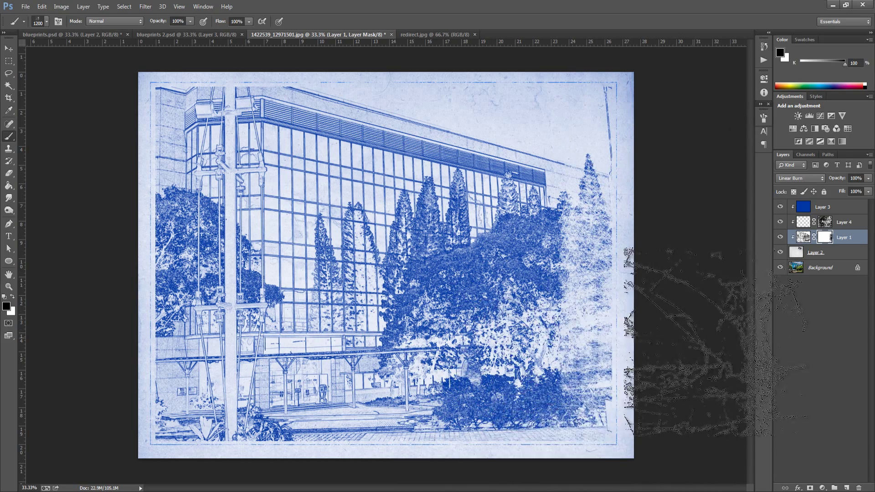
scroll(696, 253, down, 3)
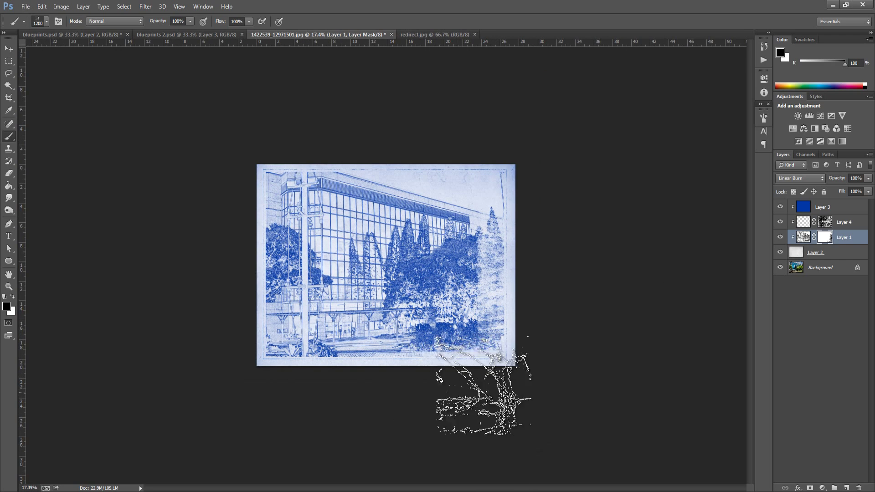
click(47, 22)
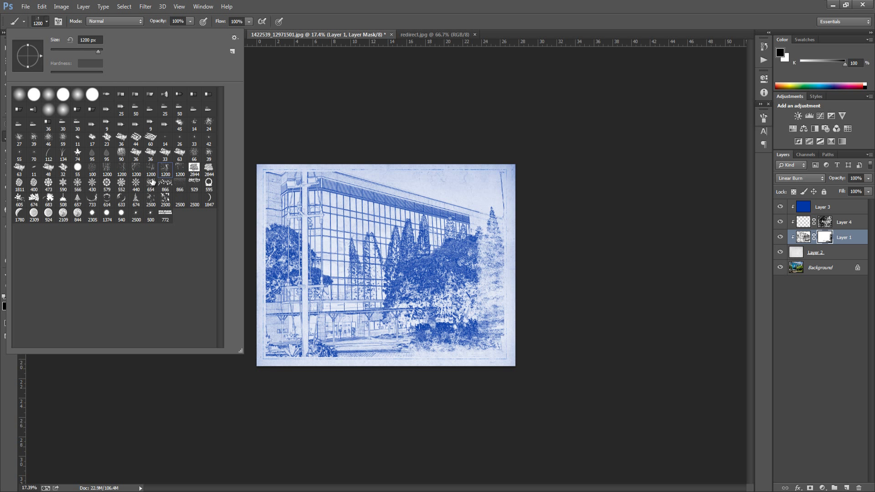
click(46, 21)
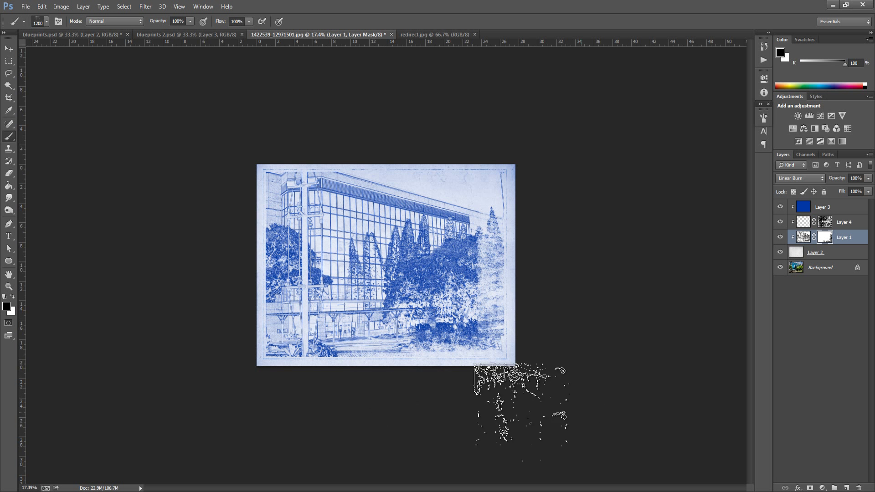
click(764, 118)
mouse_move(745, 235)
mouse_down()
mouse_move(723, 249)
mouse_move(712, 234)
mouse_up()
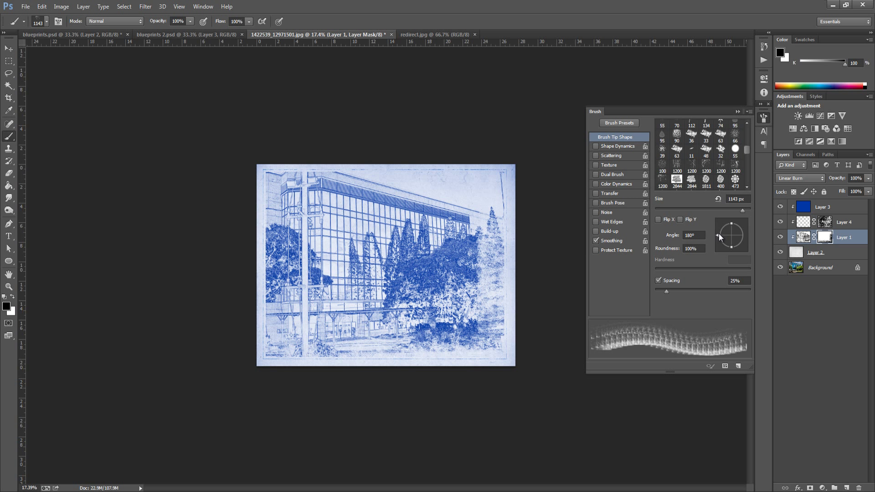
drag(719, 236, 731, 221)
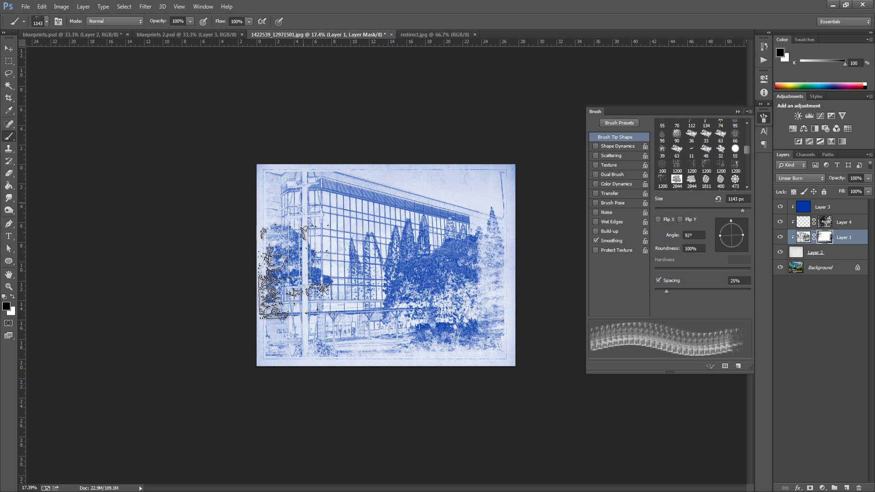
Step: Paint black scratches along the drawing's lower-left edge, then reset the tip angle to 2°
mouse_move(295, 272)
mouse_down()
mouse_move(284, 395)
mouse_move(293, 199)
mouse_move(283, 264)
mouse_move(326, 390)
mouse_up()
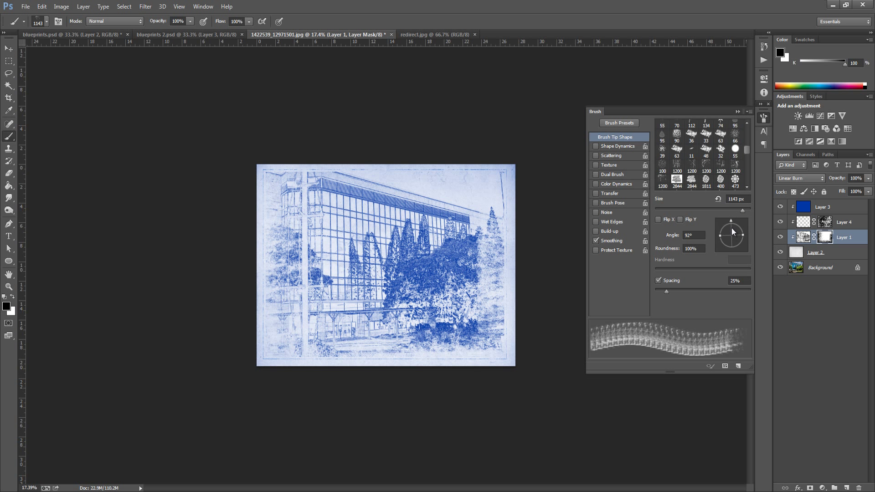
drag(732, 228, 744, 234)
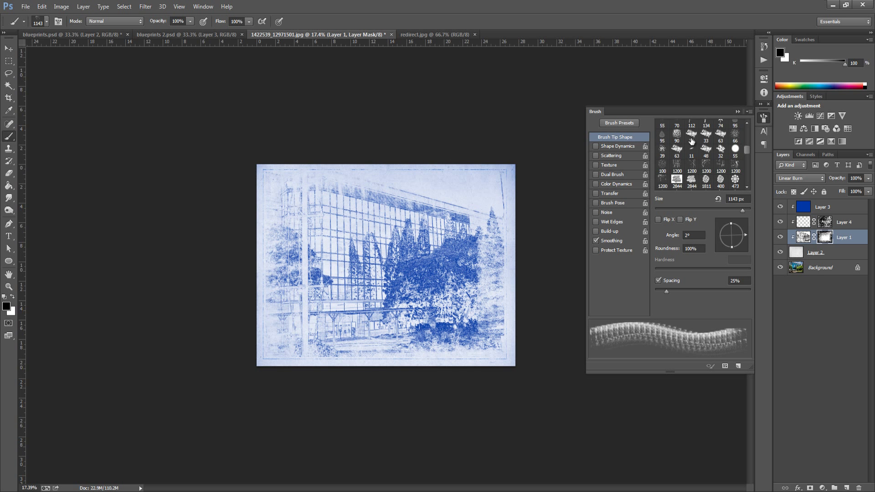
click(738, 111)
scroll(376, 277, up, 3)
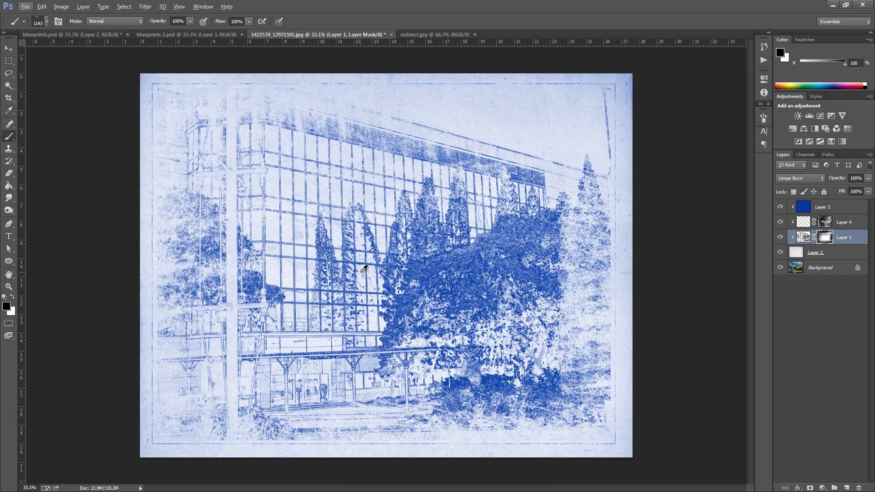
key(ctrl+alt+2)
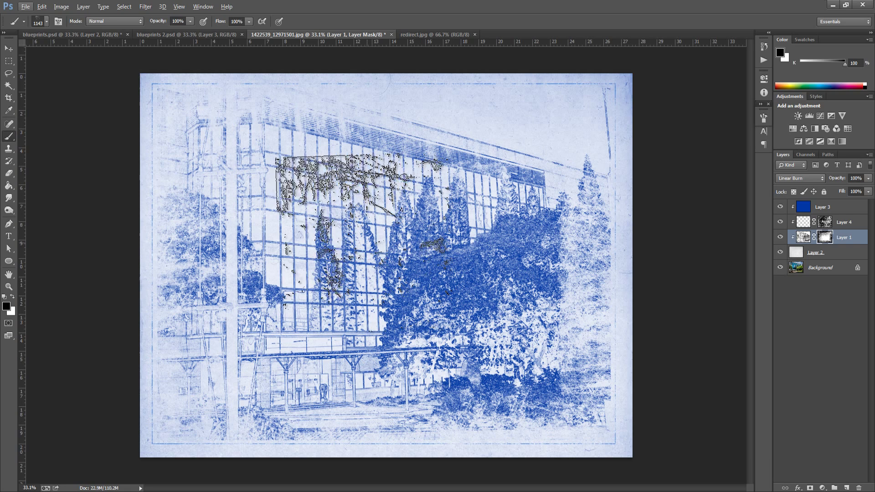
click(851, 223)
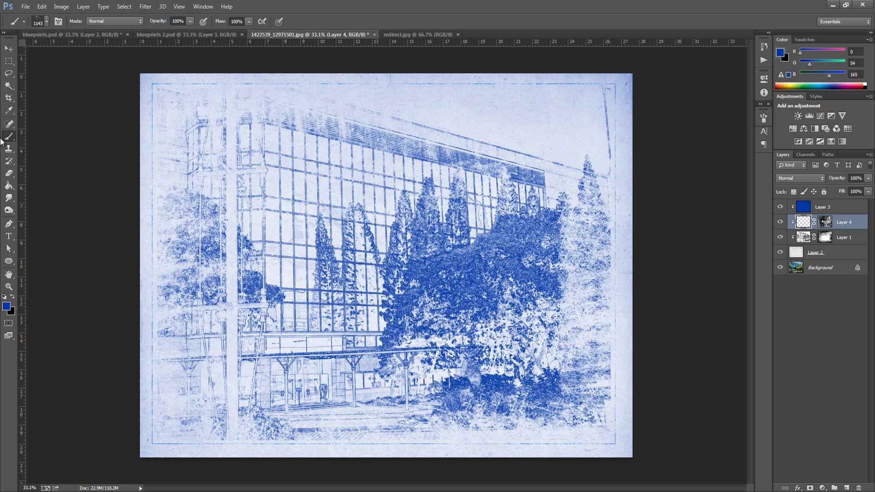
Step: Type the title 'work project: A' at 30 pt near the top of the page
click(8, 236)
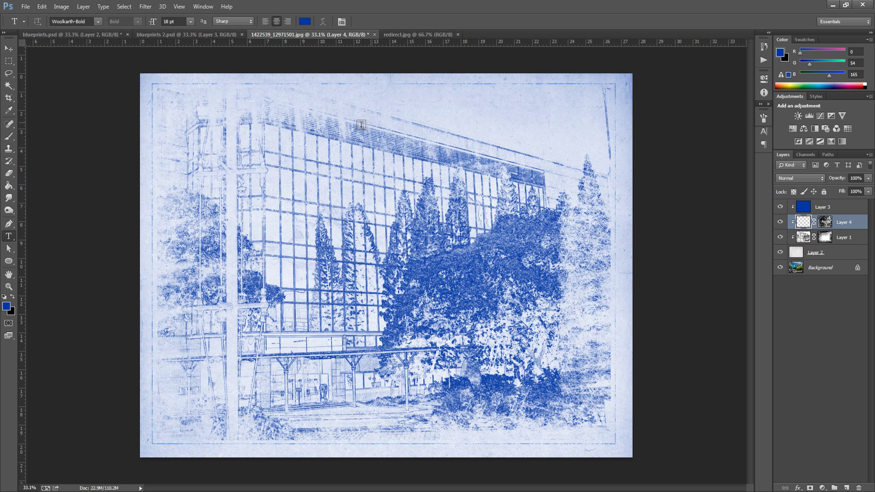
click(454, 107)
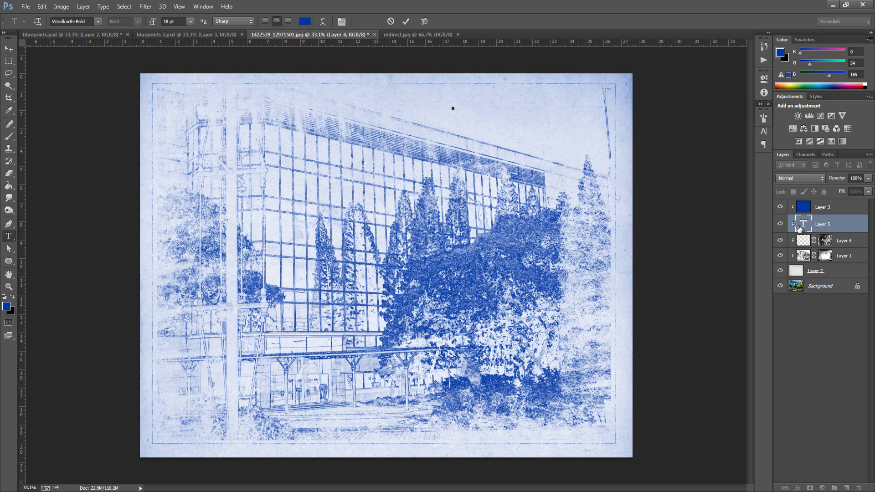
click(191, 21)
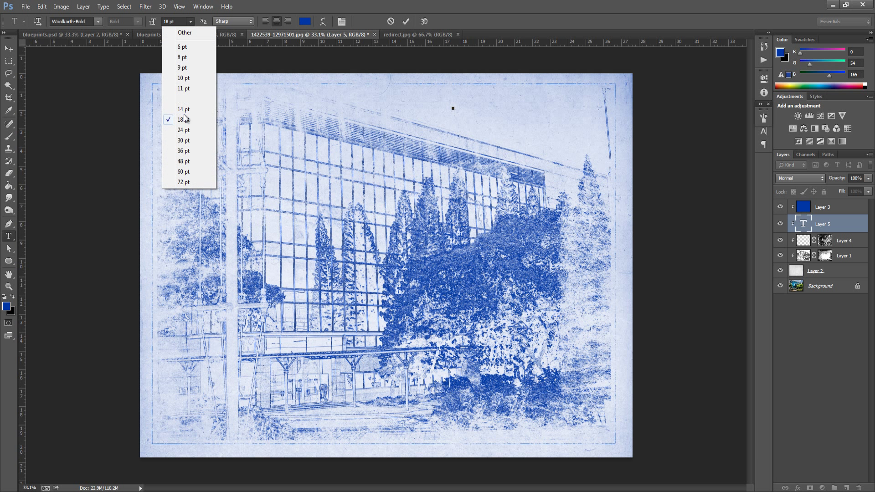
click(192, 138)
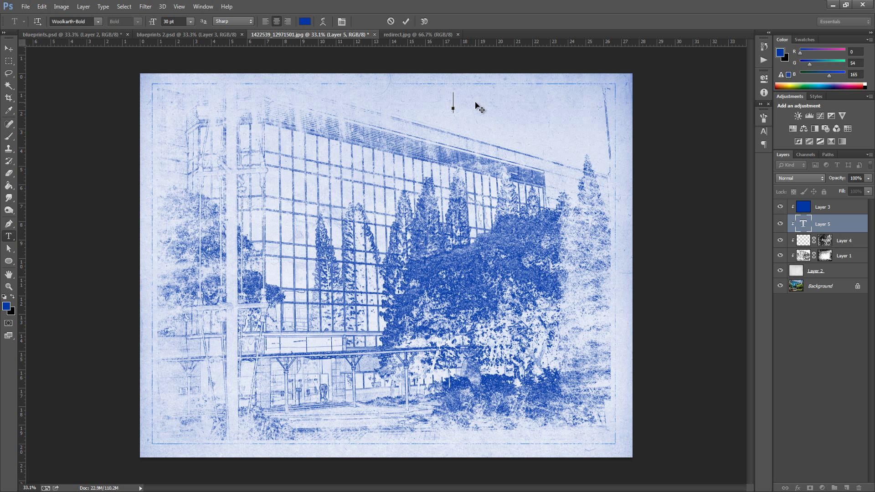
text(work project: )
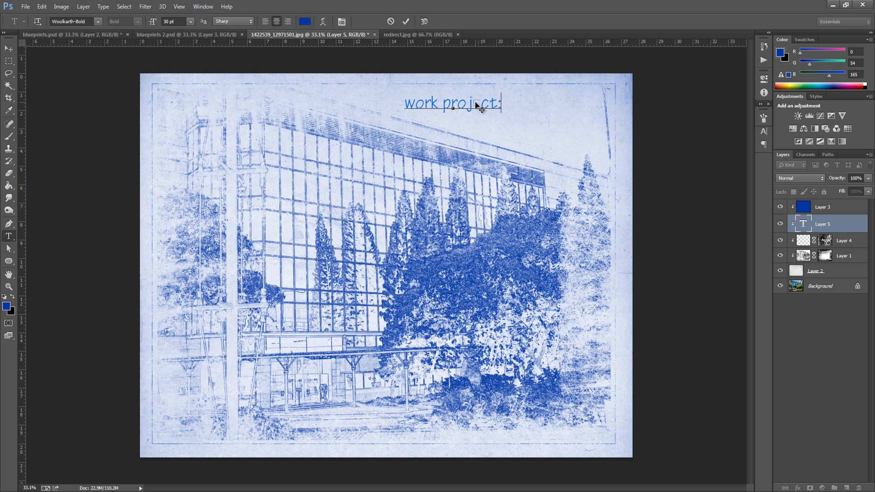
text(A)
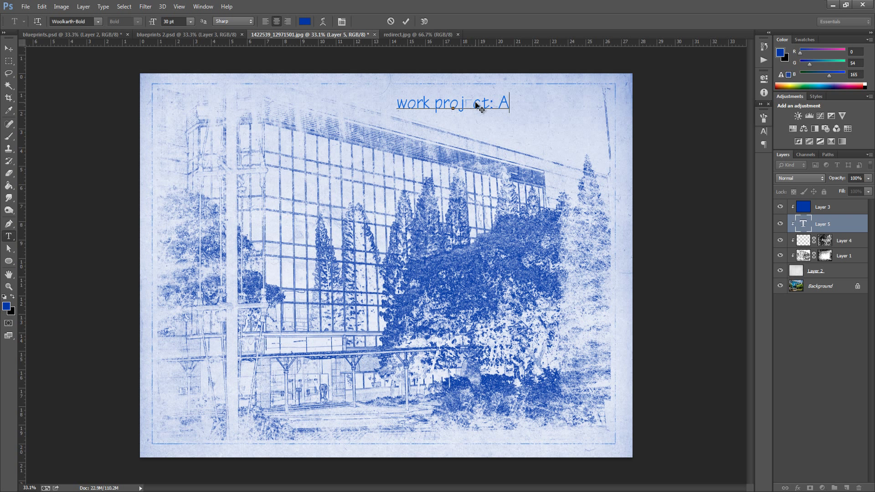
Step: Move the title to the top-right corner and start a new text line beneath it
click(9, 48)
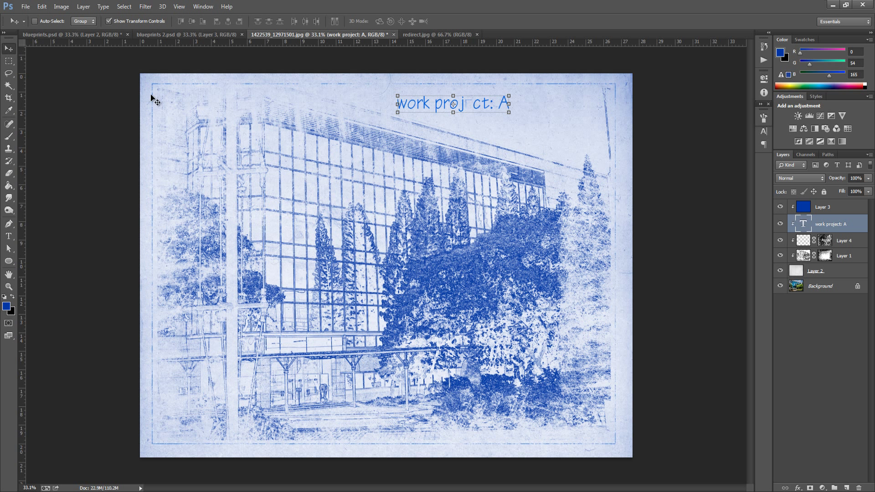
drag(486, 104, 575, 97)
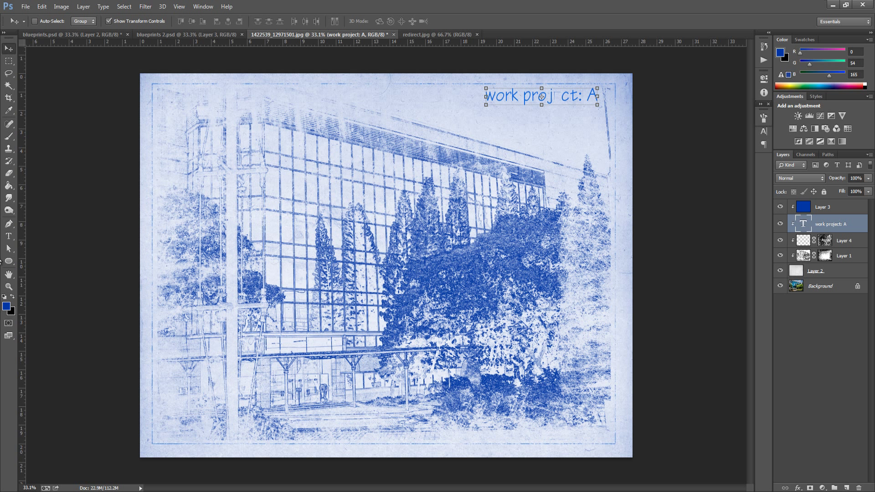
click(9, 236)
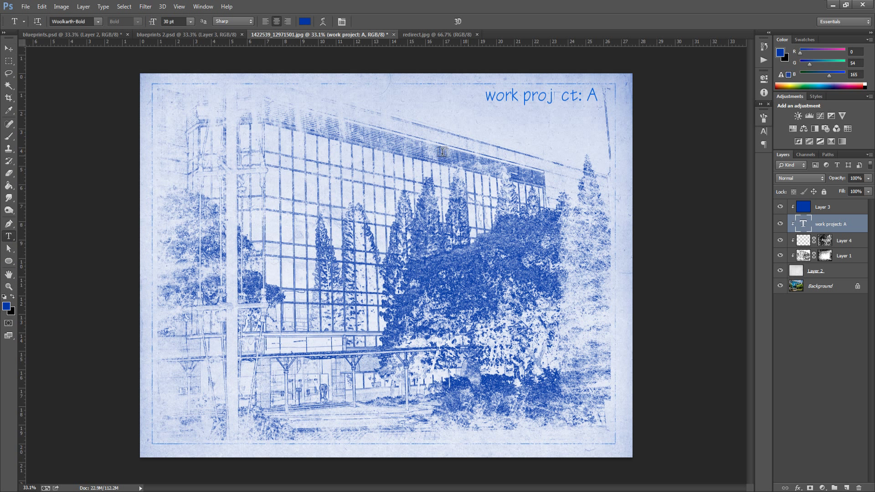
click(498, 122)
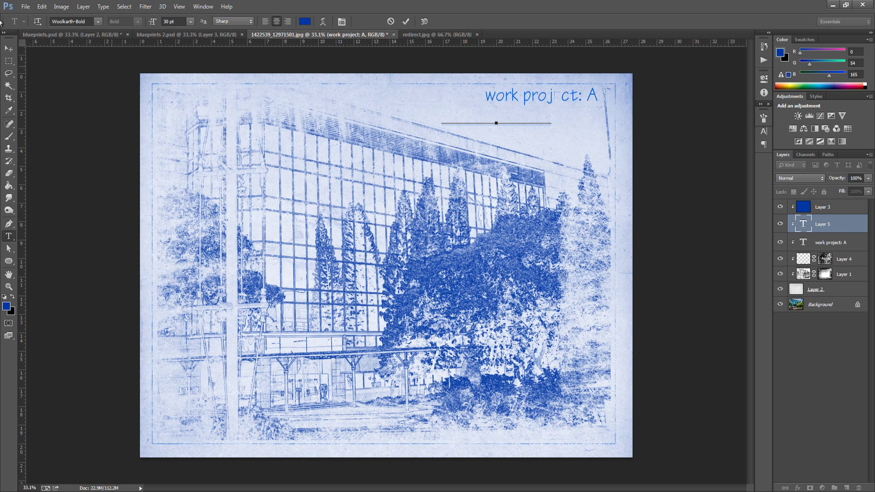
Step: Move the underline just under the title and start an 18 pt text layer below it
click(9, 47)
drag(517, 153, 562, 134)
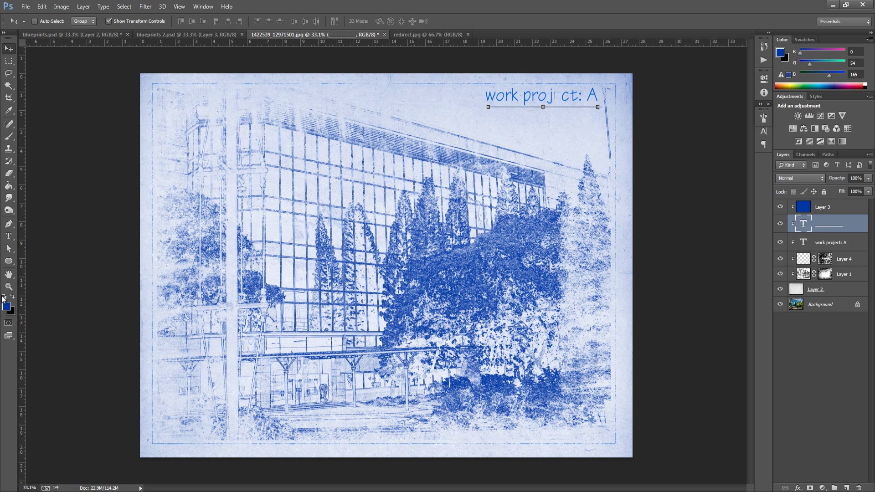
click(9, 237)
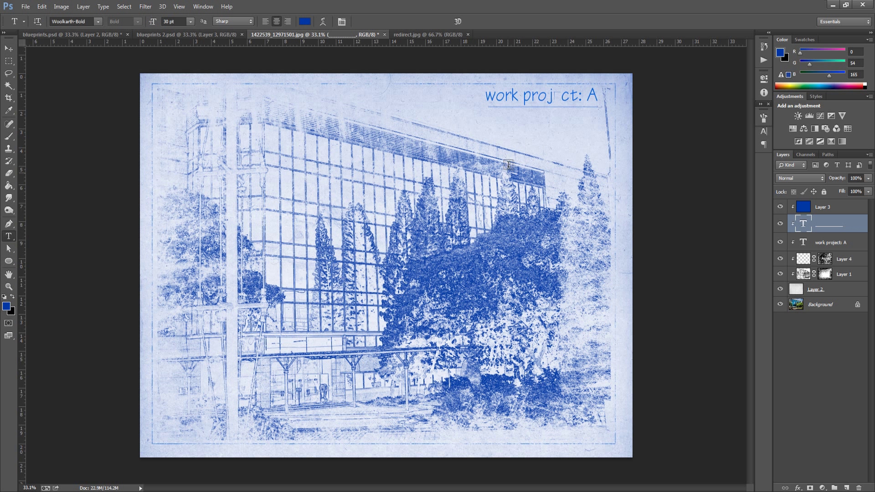
click(509, 120)
click(190, 22)
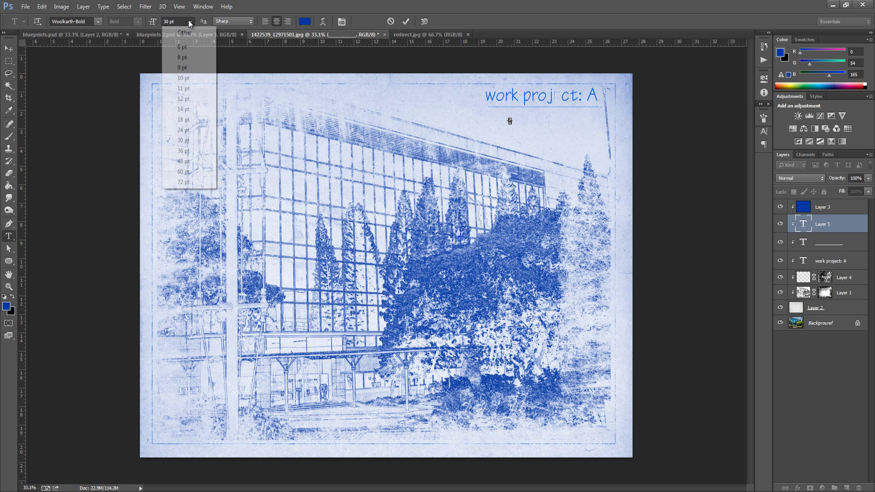
click(183, 120)
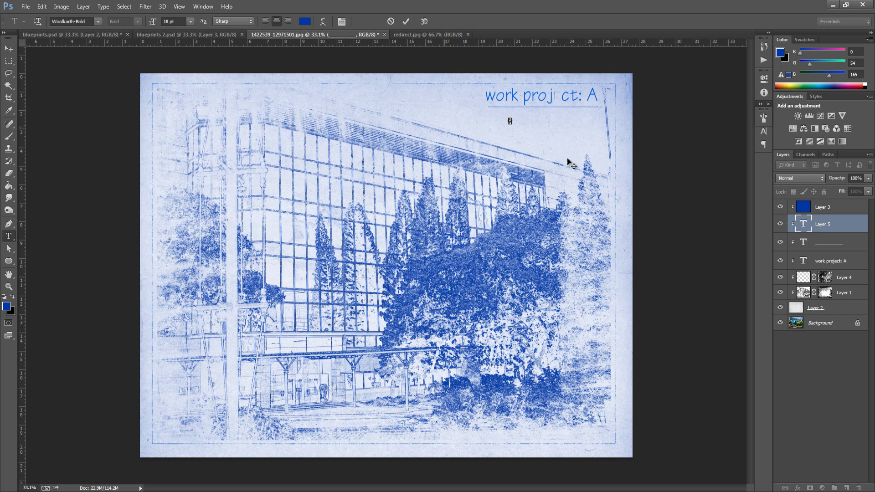
Step: Select the new Layer 5 text layer, set it to 30 pt, and discard the empty layer
click(803, 225)
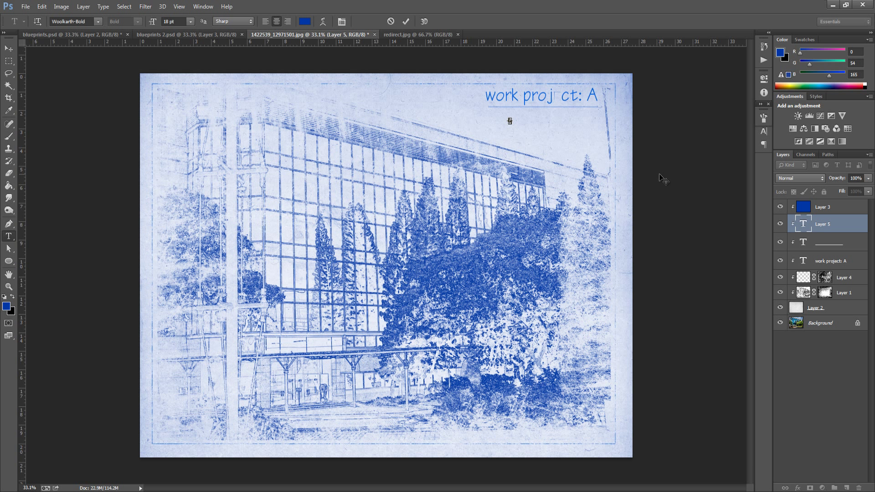
click(804, 225)
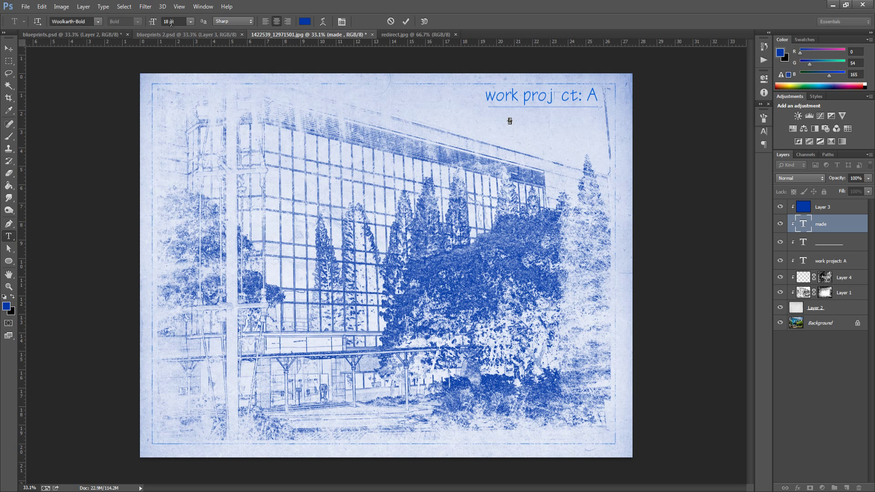
click(190, 21)
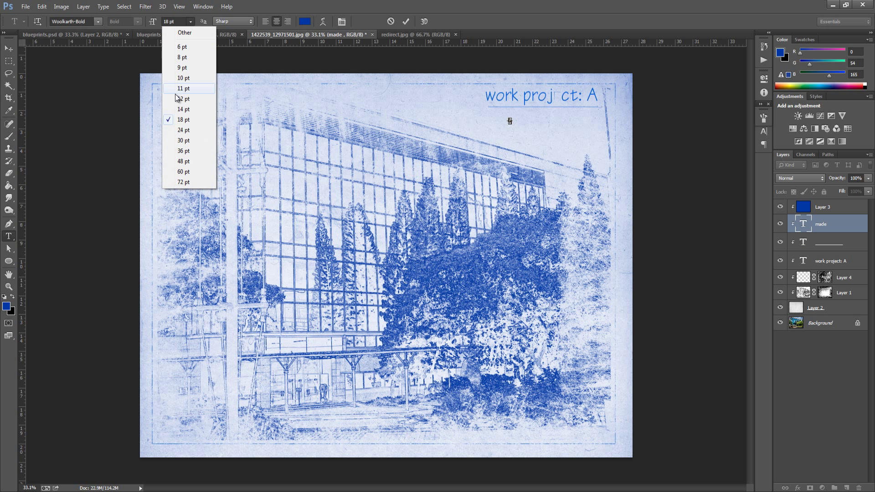
click(184, 140)
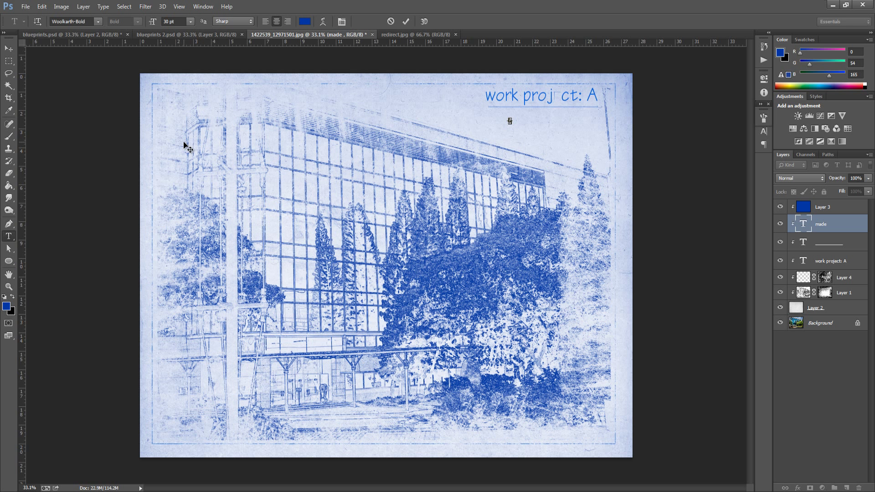
click(837, 223)
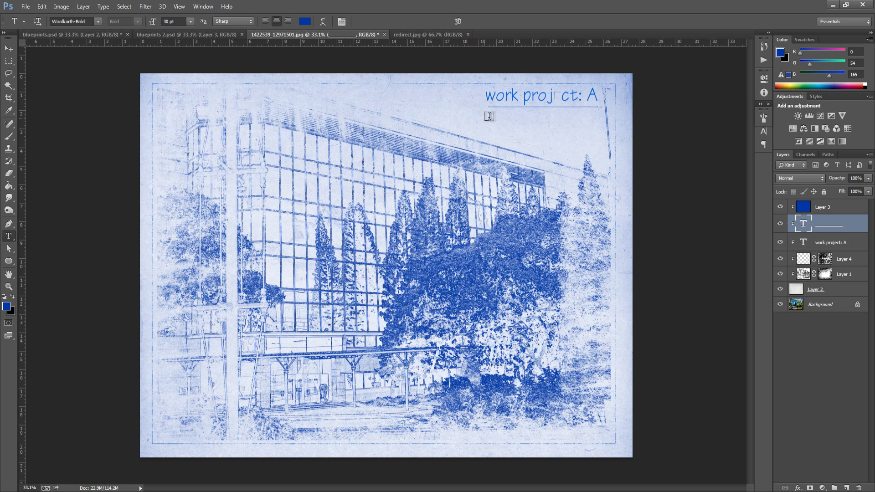
Step: Type the 18 pt subtitle 'made by photoshop' beneath the underline
click(506, 119)
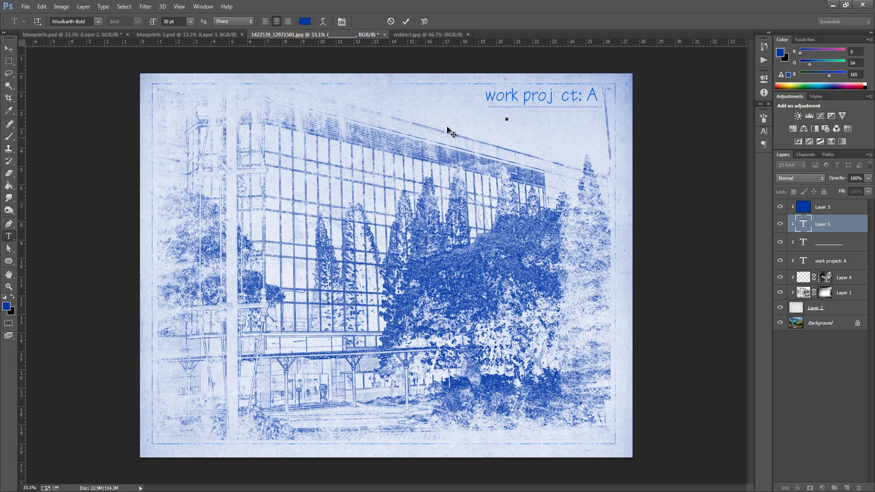
click(190, 21)
click(179, 120)
text(made by photoshop)
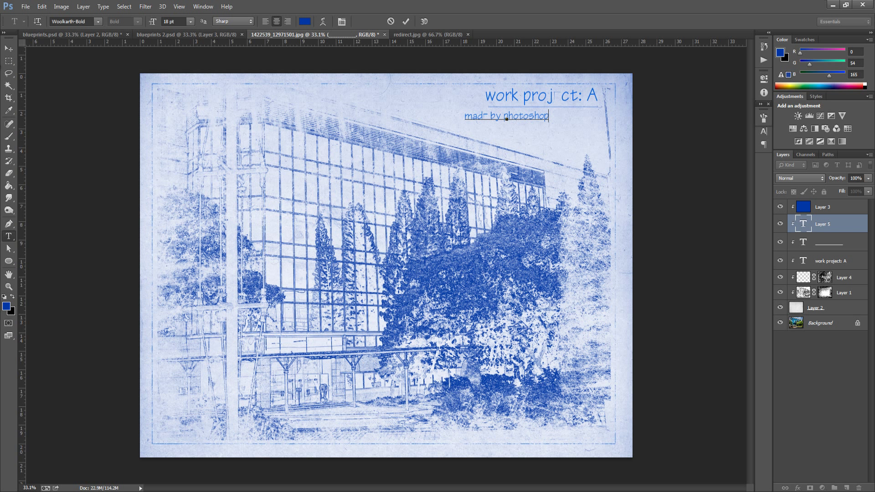
Step: Commit the subtitle and stretch it slightly taller with Free Transform
key(ctrl+Return)
key(ctrl+t)
drag(507, 121, 564, 136)
click(444, 23)
Step: Finish placing the subtitle, then in blueprints.psd hide the cathedral Layer 5 and show Layer 1
click(827, 324)
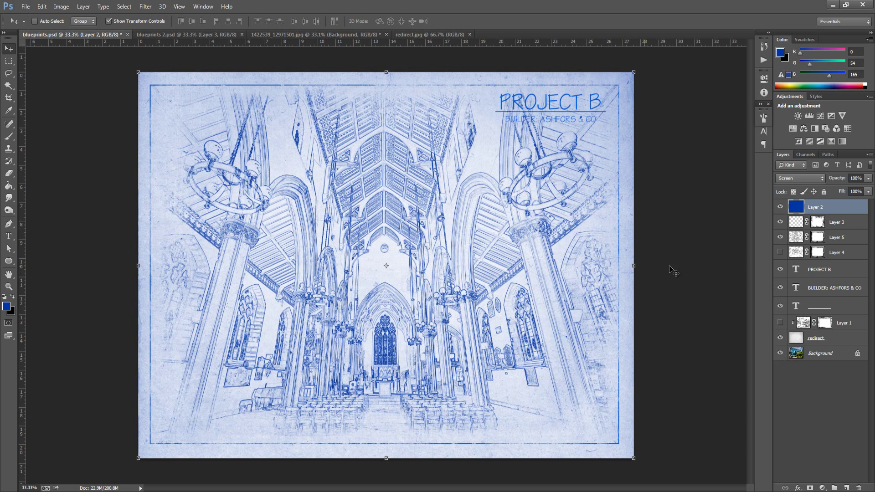
click(781, 237)
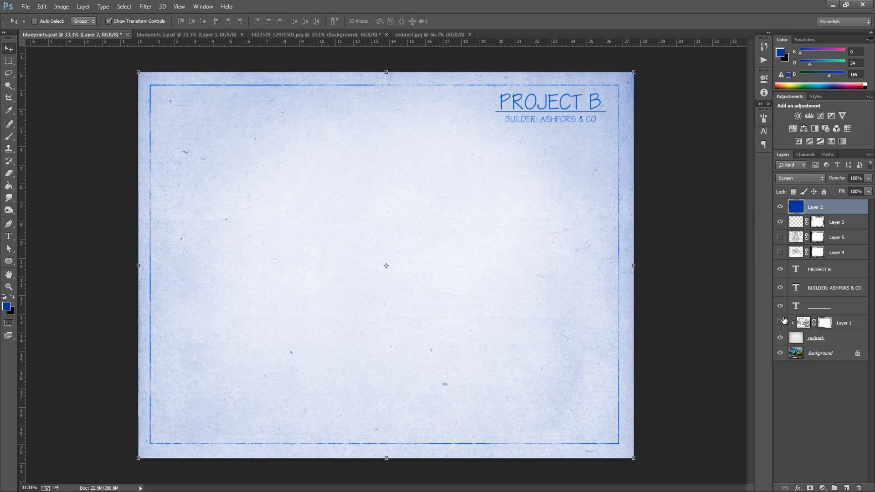
click(780, 322)
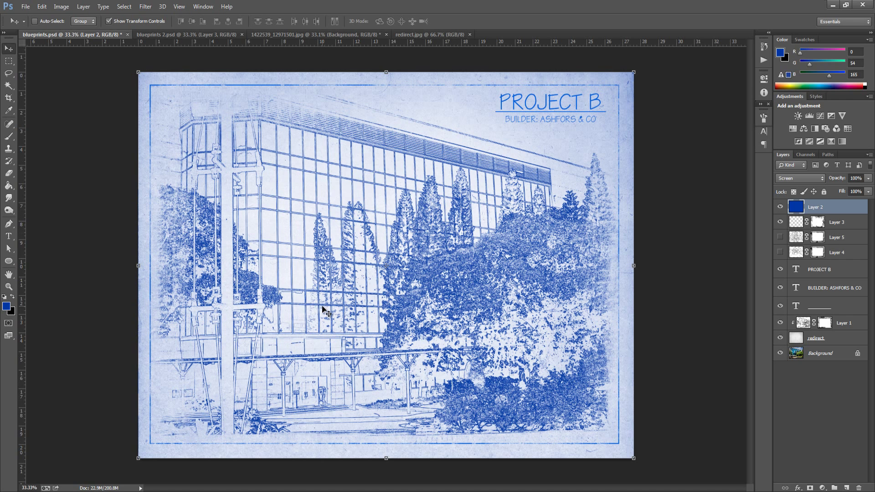
Step: Bring up blueprints 2.psd, the white-line PROJECT B blueprint on deep blue
click(213, 35)
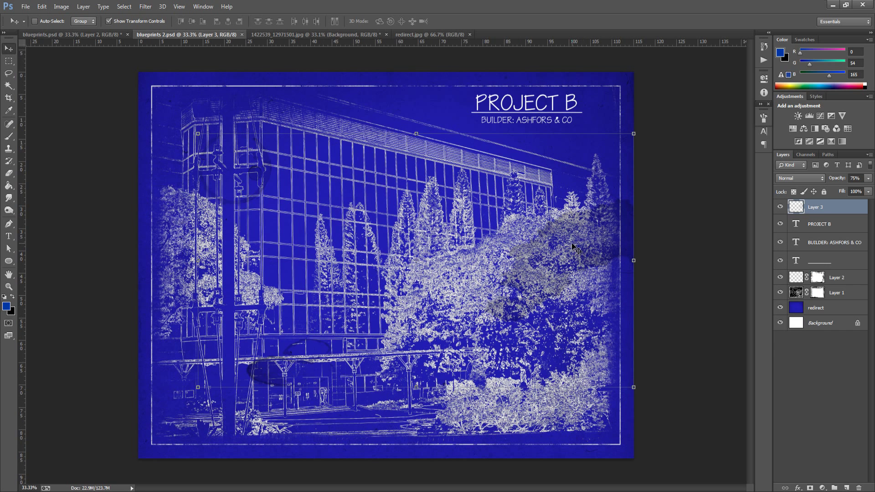